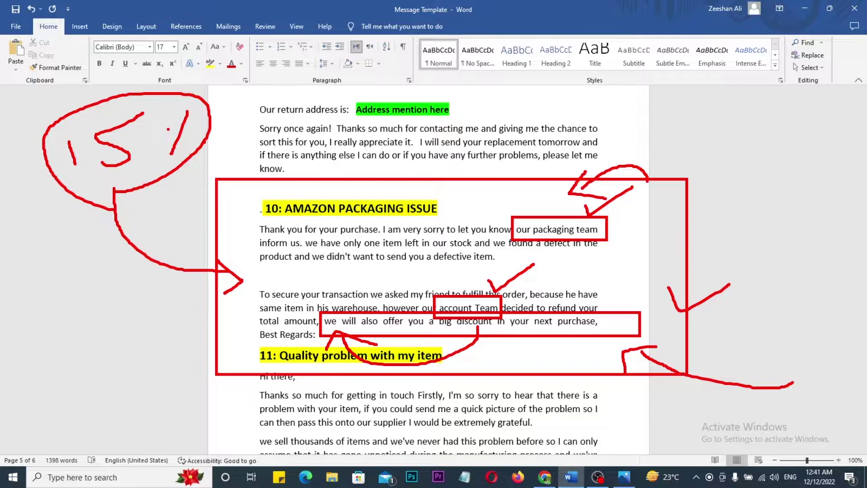
{"action": "mouse_move", "coordinate": [161, 263]}
{"action": "left_mouse_down"}
{"action": "mouse_move", "coordinate": [217, 195]}
{"action": "mouse_move", "coordinate": [778, 215]}
{"action": "mouse_move", "coordinate": [479, 486]}
{"action": "mouse_move", "coordinate": [140, 306]}
{"action": "mouse_move", "coordinate": [163, 261]}
{"action": "left_mouse_up"}
{"action": "mouse_move", "coordinate": [52, 288]}
{"action": "left_mouse_down"}
{"action": "mouse_move", "coordinate": [59, 304]}
{"action": "mouse_move", "coordinate": [100, 269]}
{"action": "left_mouse_up"}
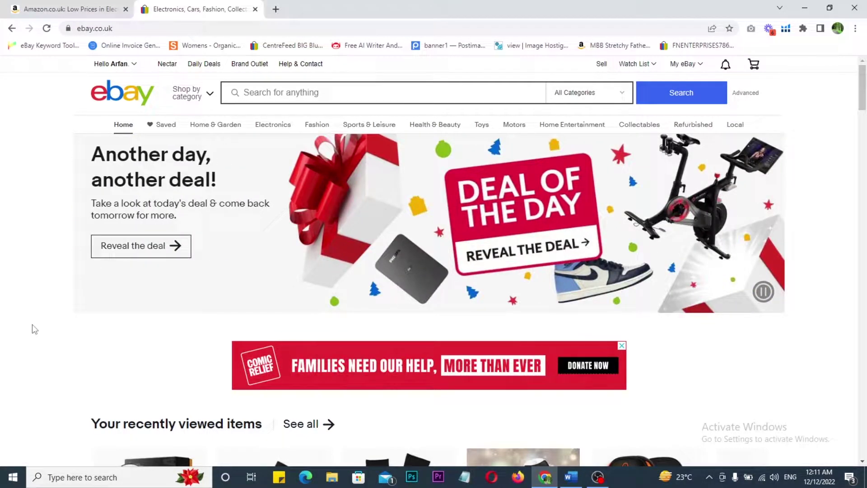
Look through the deals and best-seller sections of the Amazon UK home page
{"action": "left_click", "coordinate": [68, 9]}
{"action": "scroll", "coordinate": [195, 244], "scroll_direction": "down", "scroll_amount": 1}
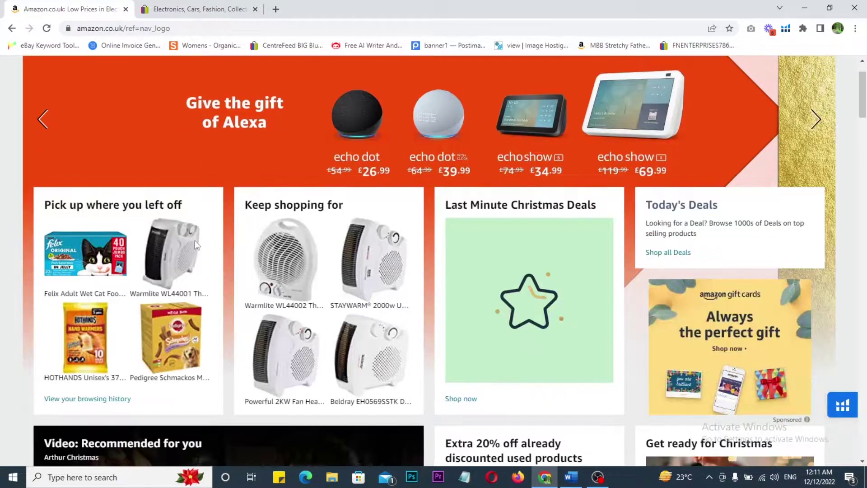
{"action": "scroll", "coordinate": [195, 240], "scroll_direction": "down", "scroll_amount": 15}
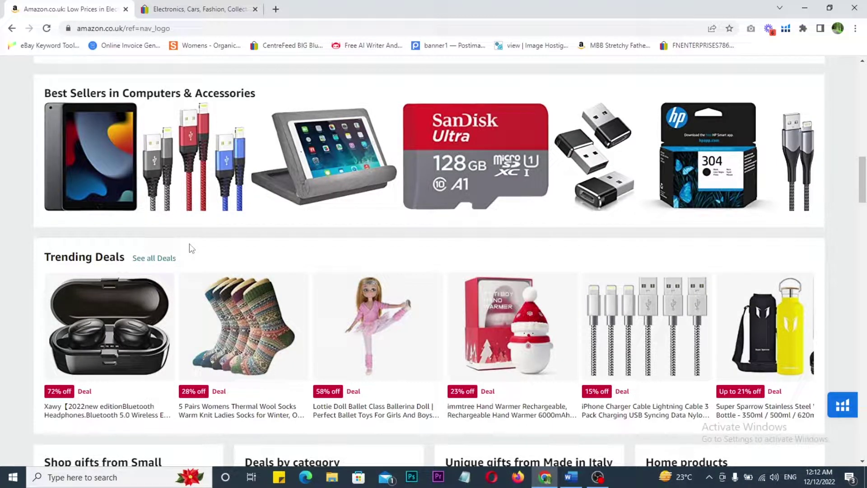
{"action": "scroll", "coordinate": [189, 247], "scroll_direction": "up", "scroll_amount": 15}
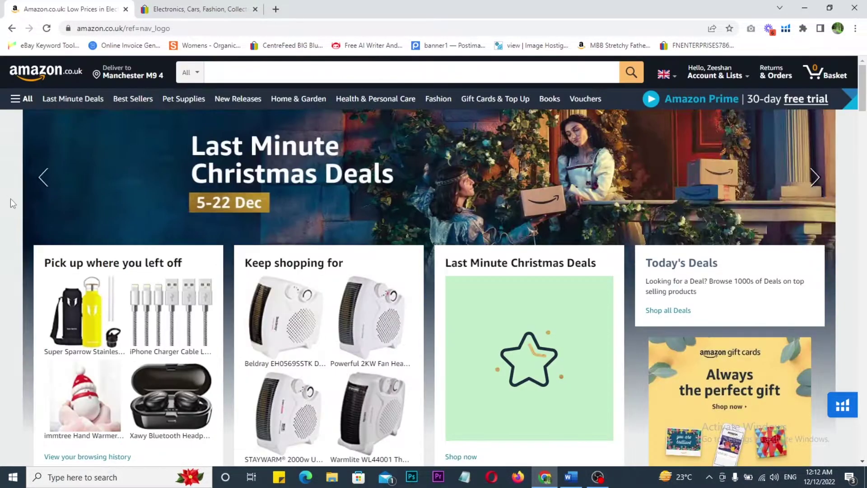
View the eBay UK home page, then check the Amazon packaging issue message in the Message Template document in Word and return to the browser
{"action": "left_click", "coordinate": [167, 5]}
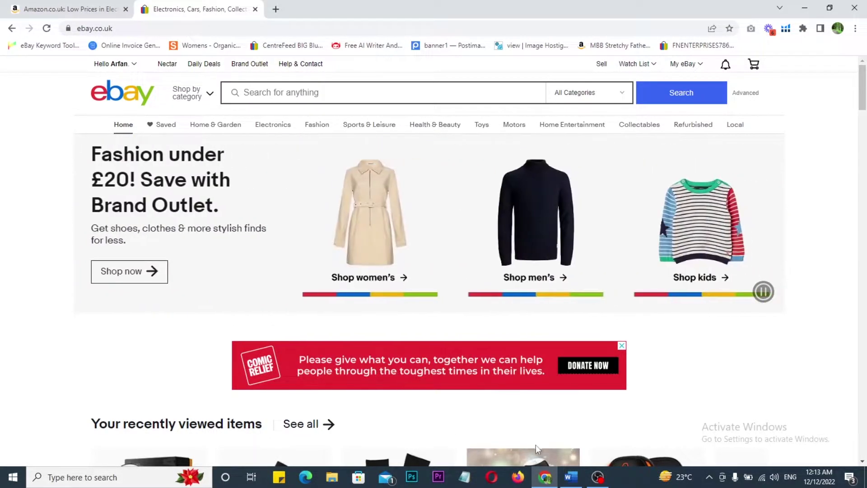
{"action": "left_click", "coordinate": [572, 476]}
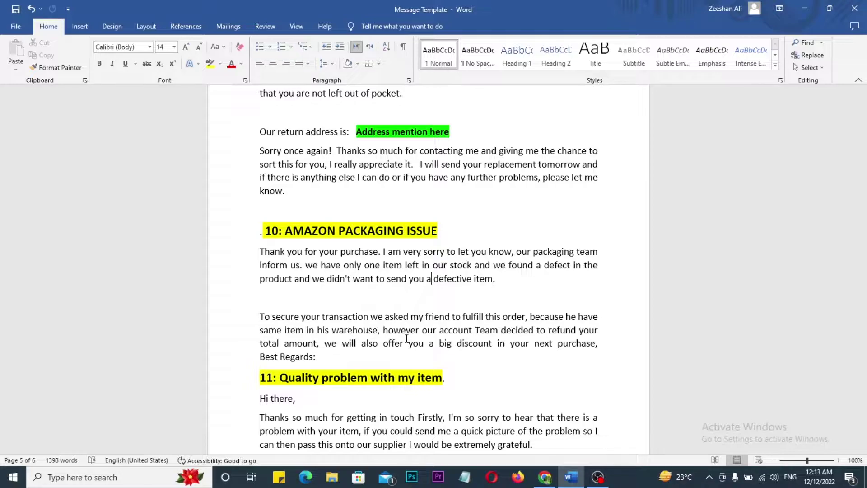
{"action": "key", "text": "alt+Tab"}
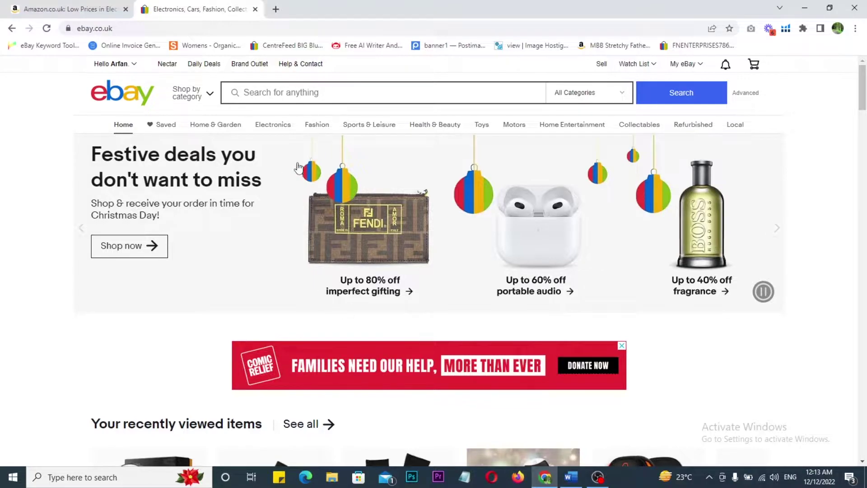
Open Amazon UK's Best Sellers page and point out its Best Sellers, Hot New Releases and Movers and Shakers lists
{"action": "left_click", "coordinate": [79, 9]}
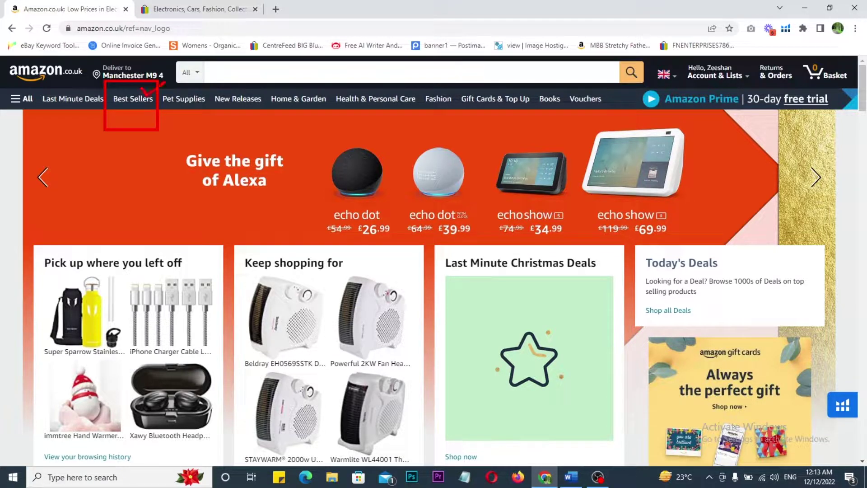
{"action": "left_click", "coordinate": [135, 101]}
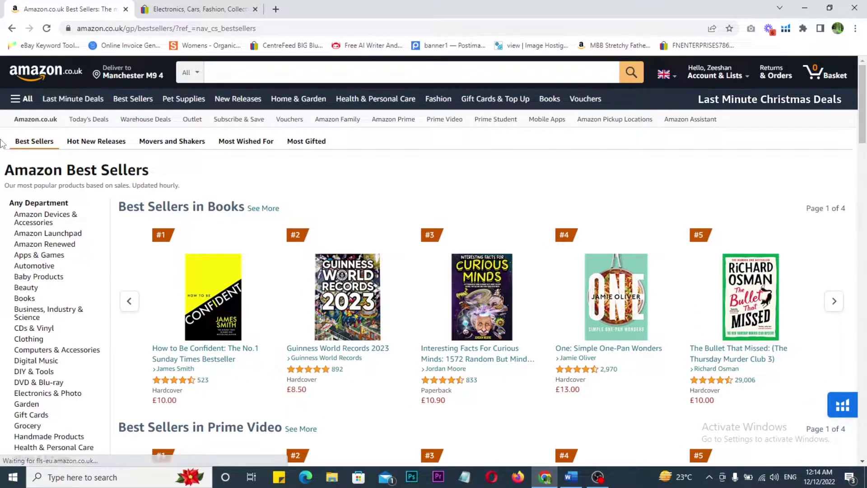
{"action": "left_click_drag", "start_coordinate": [1, 129], "coordinate": [60, 159]}
{"action": "mouse_move", "coordinate": [66, 127]}
{"action": "left_mouse_down"}
{"action": "mouse_move", "coordinate": [125, 155]}
{"action": "mouse_move", "coordinate": [176, 149]}
{"action": "mouse_move", "coordinate": [212, 160]}
{"action": "left_mouse_up"}
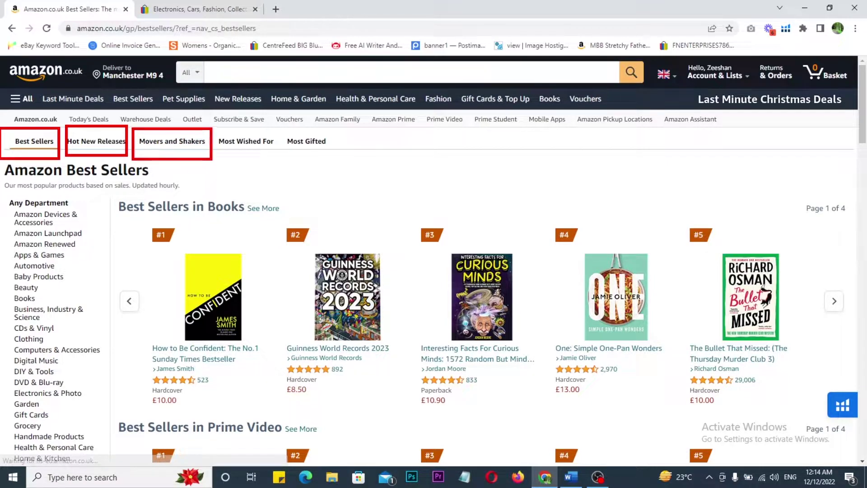
{"action": "key", "text": "Escape"}
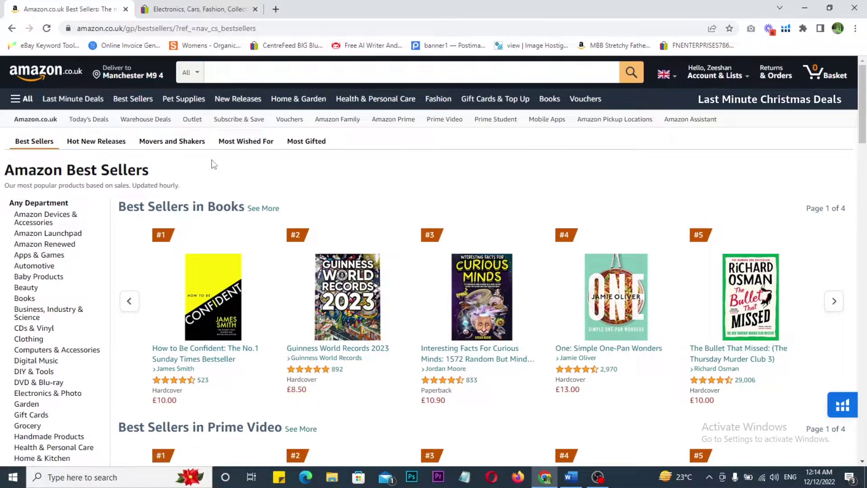
Open the Movers and Shakers list for the Pet Supplies department
{"action": "left_click", "coordinate": [166, 142]}
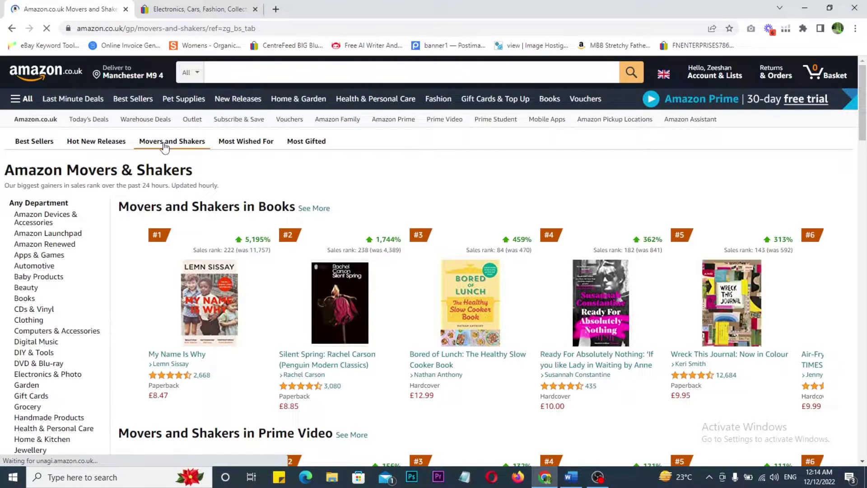
{"action": "scroll", "coordinate": [131, 187], "scroll_direction": "down", "scroll_amount": 3}
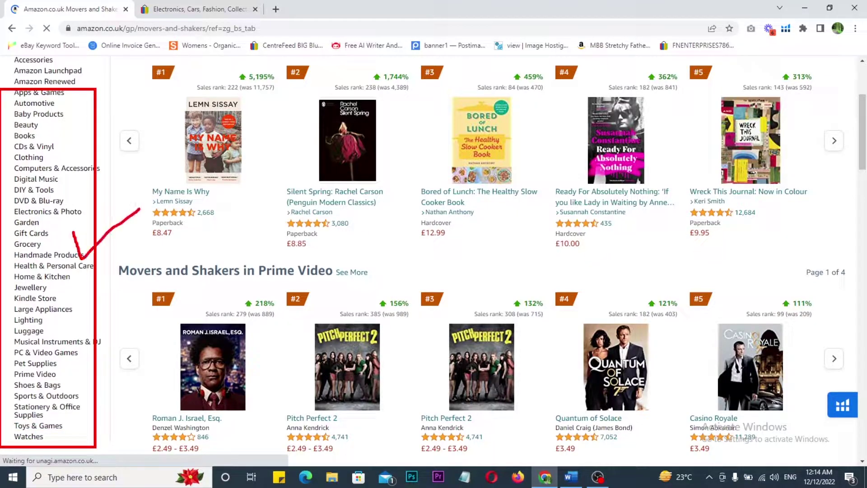
{"action": "scroll", "coordinate": [86, 225], "scroll_direction": "down", "scroll_amount": 3}
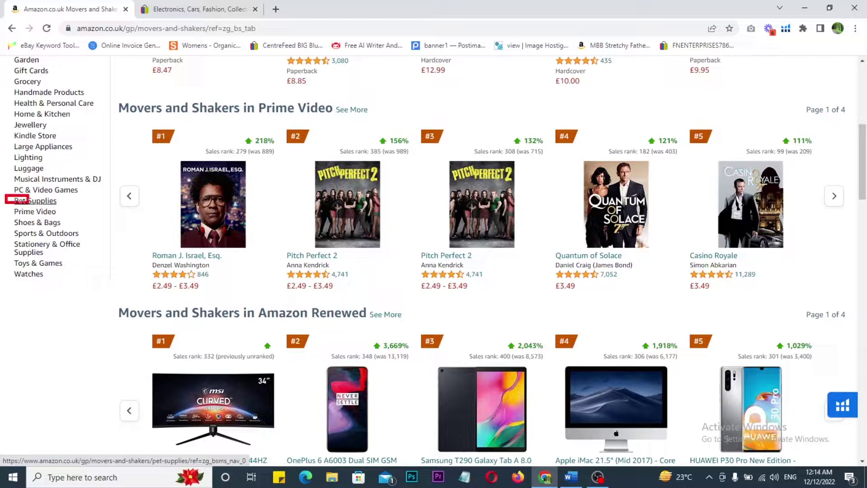
{"action": "left_click", "coordinate": [29, 201]}
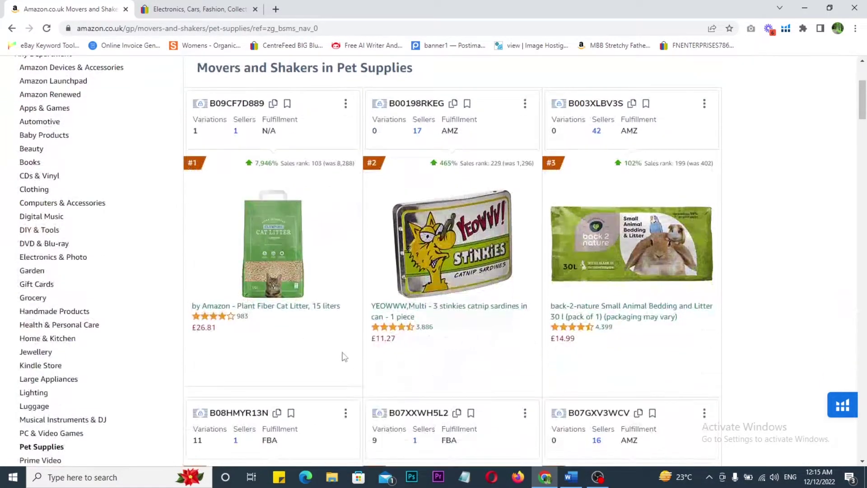
Show the Best Sellers list for Pet Supplies
{"action": "scroll", "coordinate": [342, 355], "scroll_direction": "up", "scroll_amount": 4}
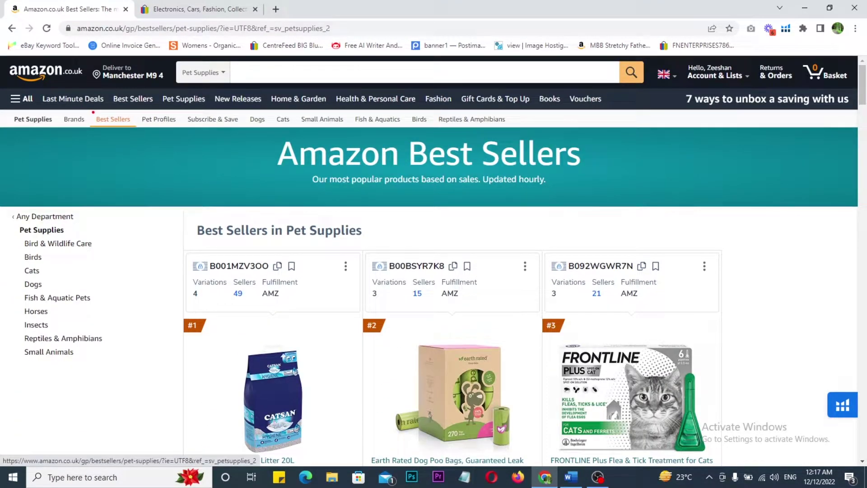
{"action": "left_click", "coordinate": [115, 120]}
{"action": "left_click", "coordinate": [121, 124]}
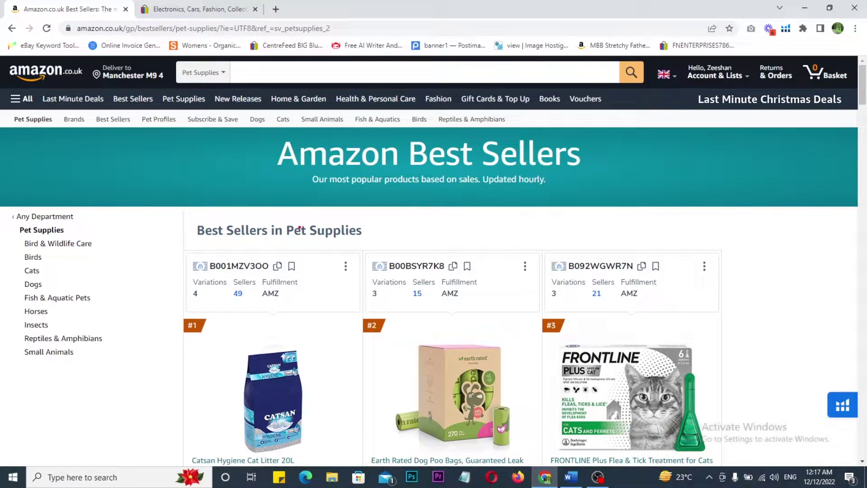
Open the Felix Adult Wet Cat Food Fish Selection in Jelly product from the Pet Supplies best sellers in a new browser tab
{"action": "mouse_move", "coordinate": [280, 214]}
{"action": "left_mouse_down"}
{"action": "mouse_move", "coordinate": [361, 253]}
{"action": "mouse_move", "coordinate": [392, 252]}
{"action": "mouse_move", "coordinate": [400, 228]}
{"action": "left_mouse_up"}
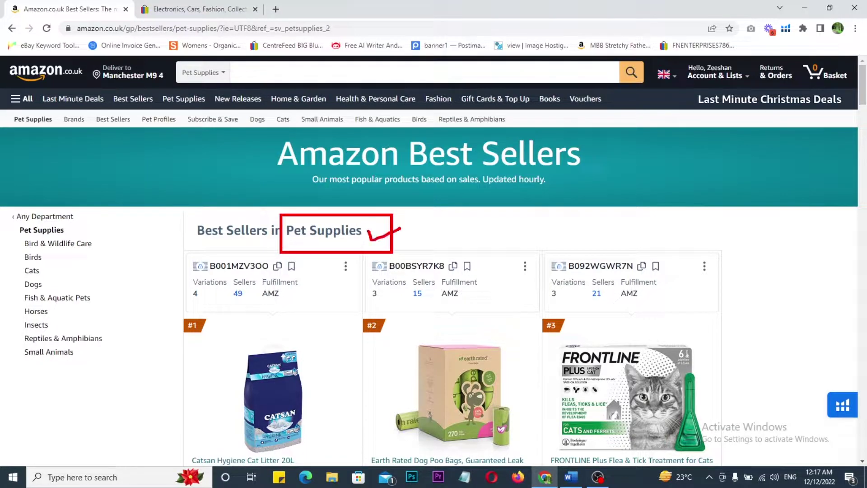
{"action": "scroll", "coordinate": [296, 271], "scroll_direction": "down", "scroll_amount": 3}
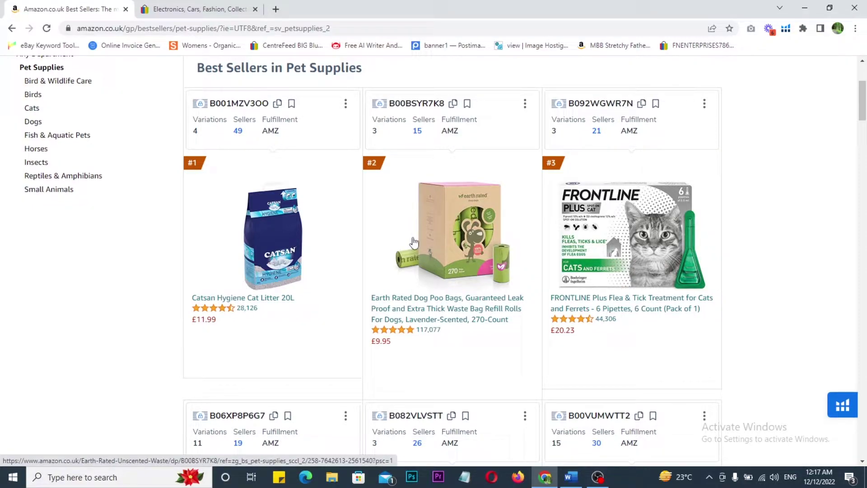
{"action": "scroll", "coordinate": [383, 240], "scroll_direction": "down", "scroll_amount": 3}
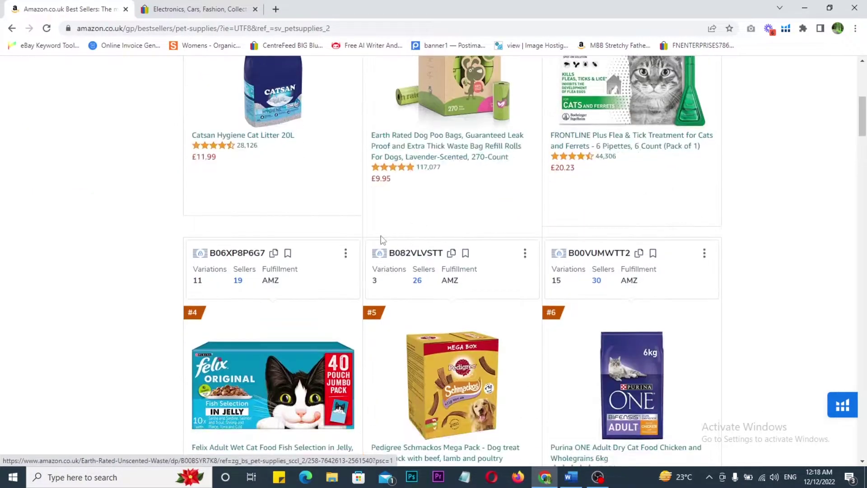
{"action": "scroll", "coordinate": [377, 236], "scroll_direction": "down", "scroll_amount": 3}
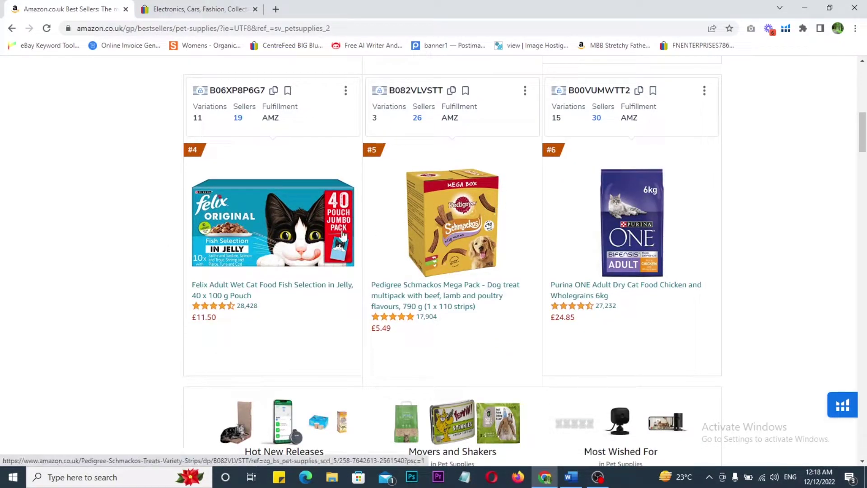
{"action": "right_click", "coordinate": [240, 215]}
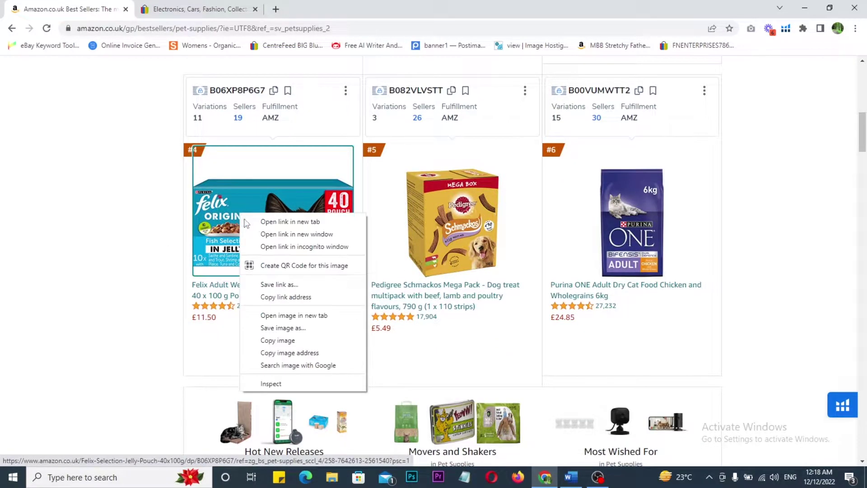
{"action": "left_click", "coordinate": [271, 222]}
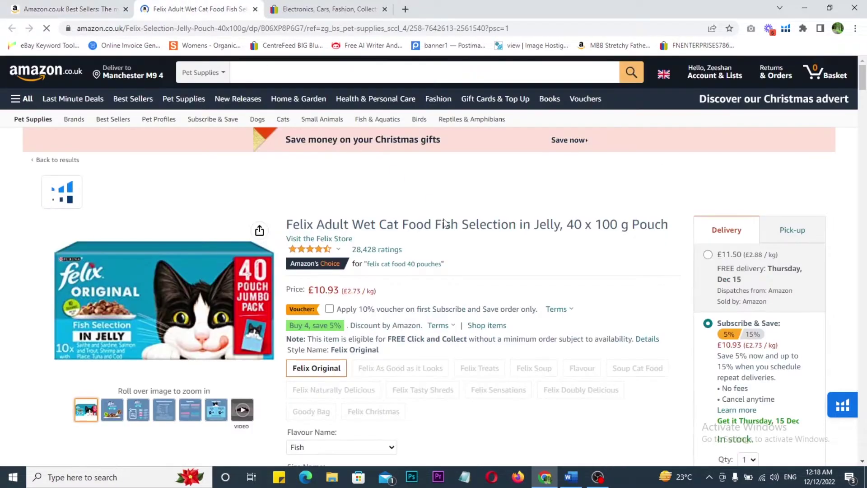
Examine the Felix cat food's rating, price and product details, and mark the dispatcher and seller of its one-time delivery offer
{"action": "scroll", "coordinate": [494, 287], "scroll_direction": "down", "scroll_amount": 2}
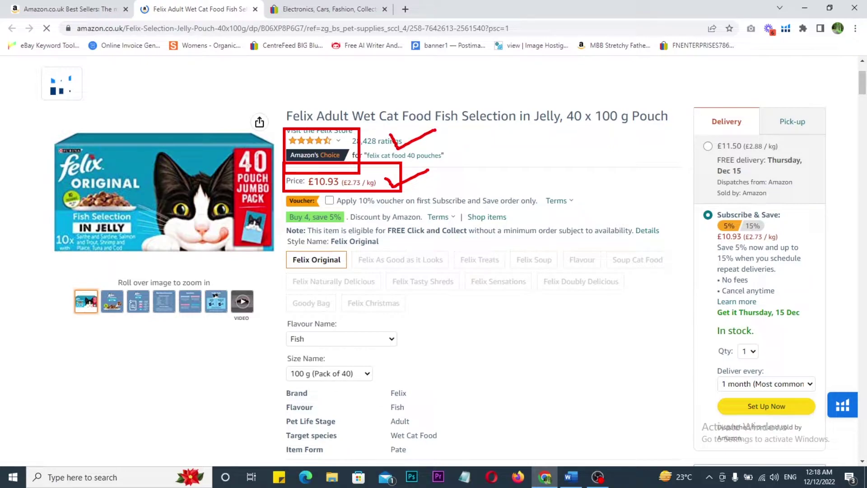
{"action": "scroll", "coordinate": [587, 231], "scroll_direction": "down", "scroll_amount": 3}
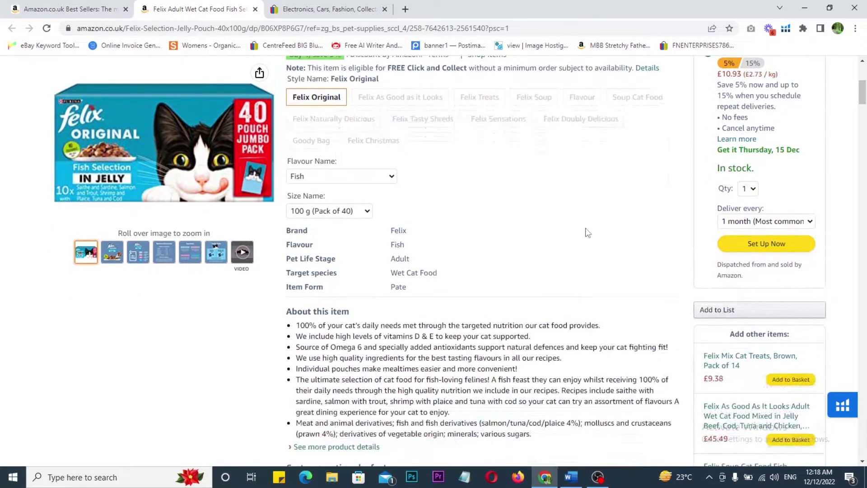
{"action": "scroll", "coordinate": [587, 233], "scroll_direction": "up", "scroll_amount": 2}
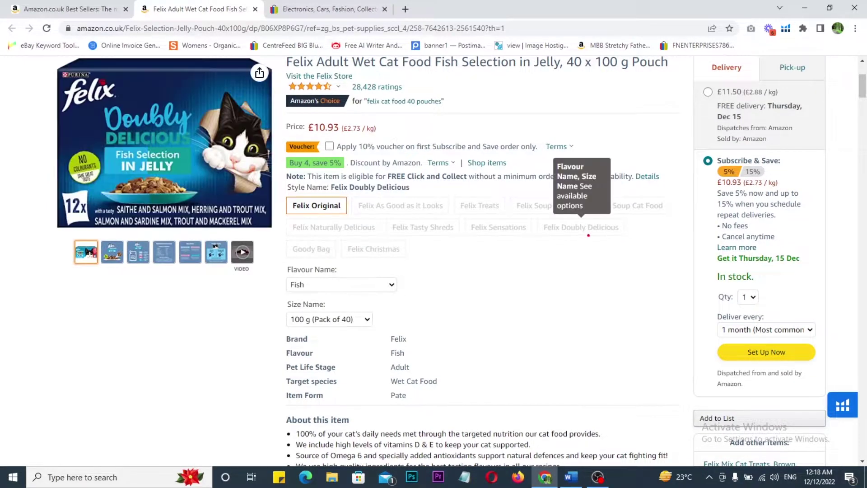
{"action": "left_click_drag", "start_coordinate": [685, 75], "coordinate": [808, 155]}
{"action": "left_click_drag", "start_coordinate": [785, 105], "coordinate": [815, 108]}
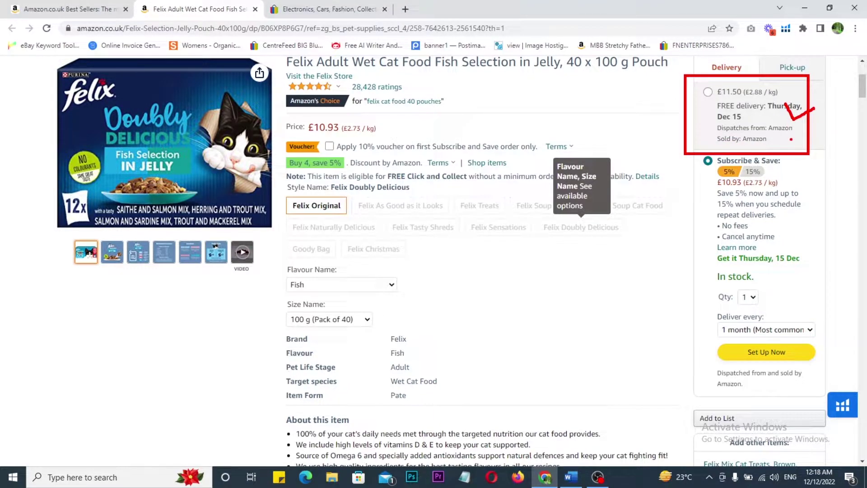
{"action": "mouse_move", "coordinate": [791, 139]}
{"action": "left_mouse_down"}
{"action": "mouse_move", "coordinate": [798, 152]}
{"action": "mouse_move", "coordinate": [818, 141]}
{"action": "left_mouse_up"}
{"action": "key", "text": "Escape"}
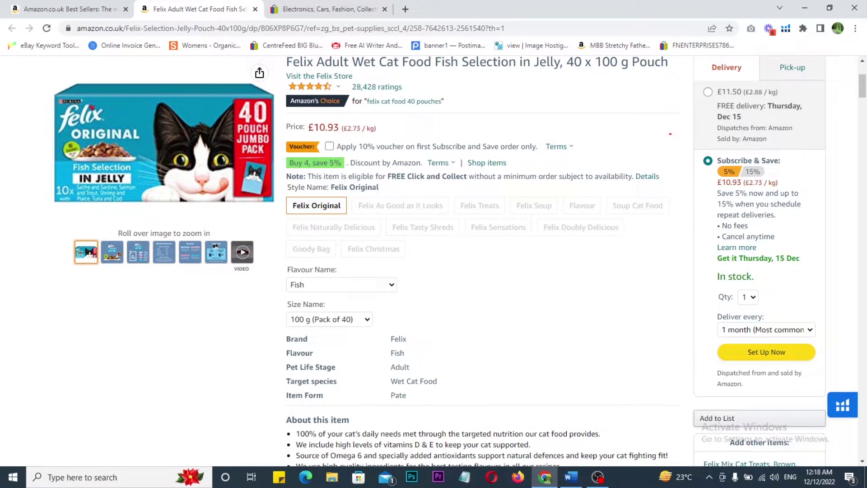
Box and cross out the Felix cat food's one-time delivery offer sold by Amazon, then clear the markings
{"action": "left_click_drag", "start_coordinate": [683, 62], "coordinate": [817, 162]}
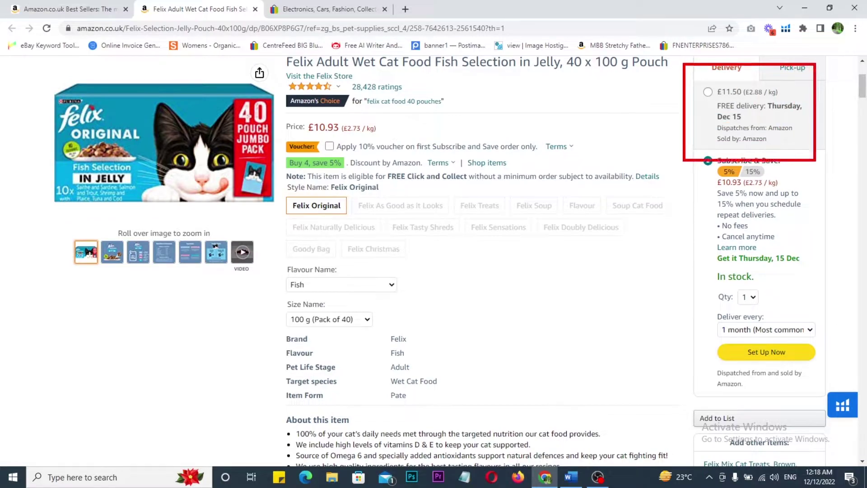
{"action": "left_click_drag", "start_coordinate": [804, 88], "coordinate": [744, 142]}
{"action": "left_click_drag", "start_coordinate": [737, 83], "coordinate": [819, 141]}
{"action": "mouse_move", "coordinate": [660, 117]}
{"action": "left_mouse_down"}
{"action": "mouse_move", "coordinate": [673, 131]}
{"action": "mouse_move", "coordinate": [725, 107]}
{"action": "left_mouse_up"}
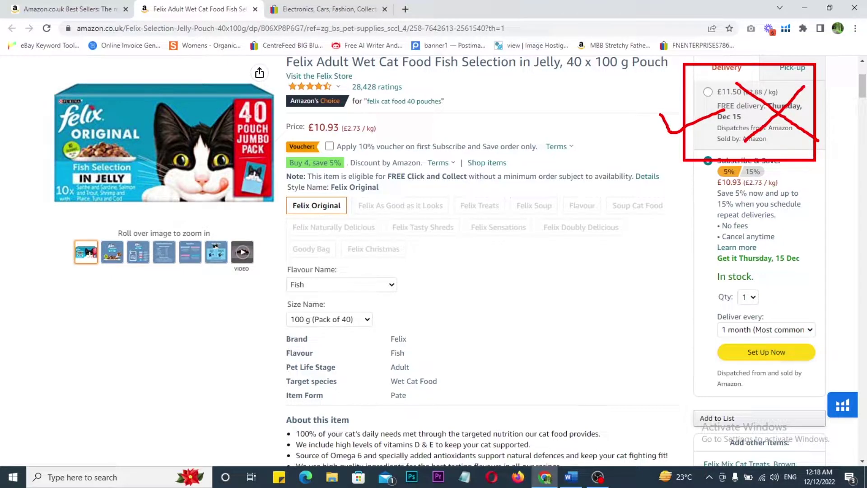
{"action": "key", "text": "Escape"}
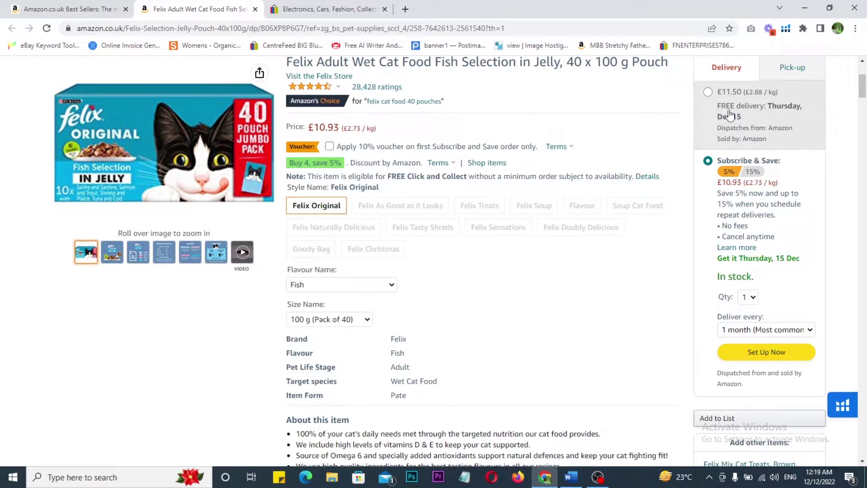
Find the Felix cat food's new offers and Other Sellers on Amazon section and outline it with a box
{"action": "scroll", "coordinate": [587, 192], "scroll_direction": "down", "scroll_amount": 3}
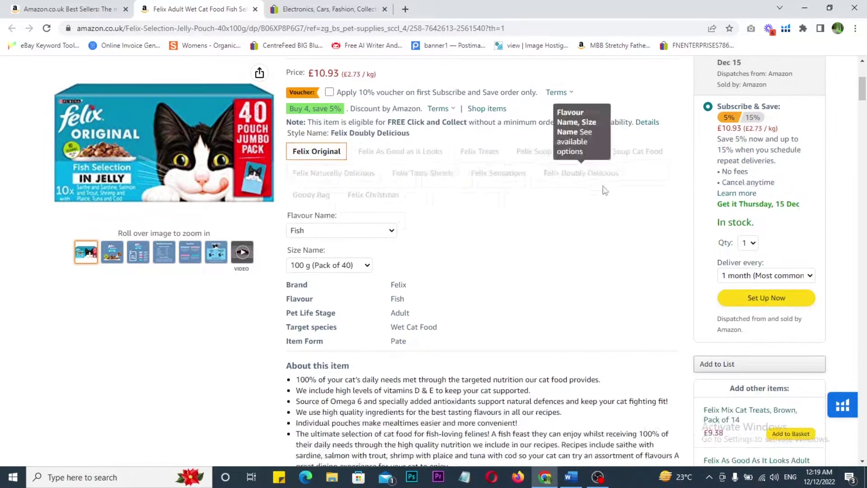
{"action": "scroll", "coordinate": [554, 197], "scroll_direction": "down", "scroll_amount": 5}
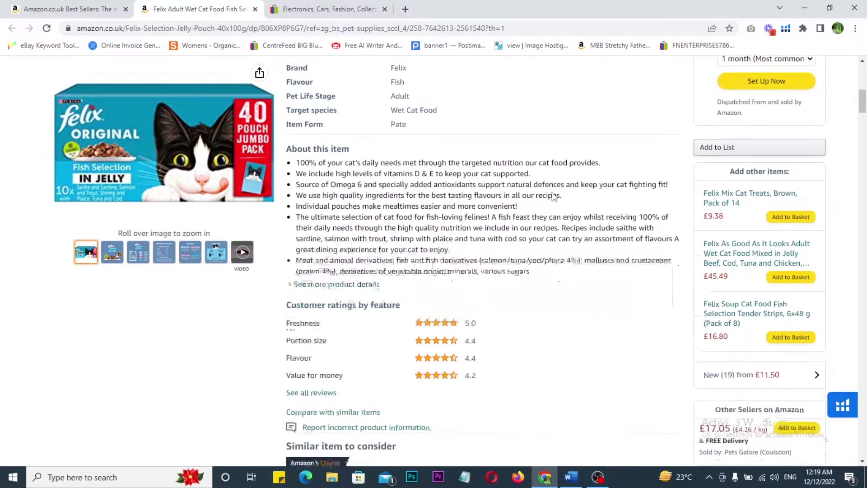
{"action": "scroll", "coordinate": [556, 189], "scroll_direction": "down", "scroll_amount": 1}
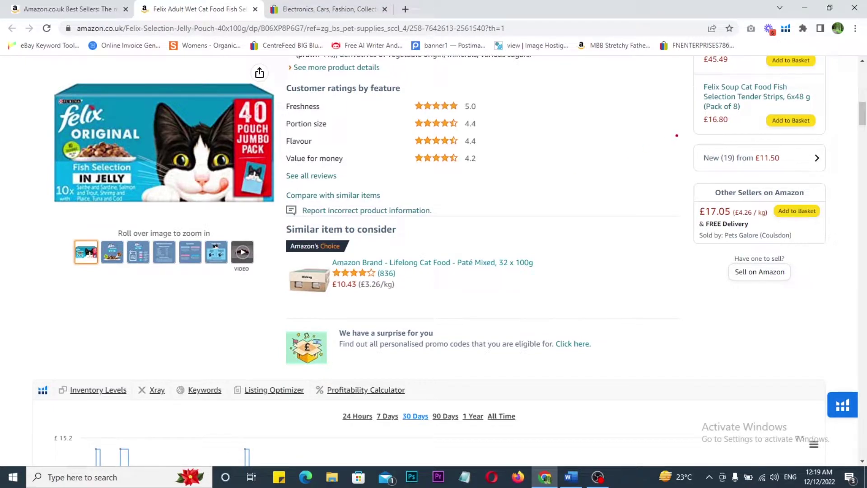
{"action": "left_click_drag", "start_coordinate": [676, 135], "coordinate": [836, 273]}
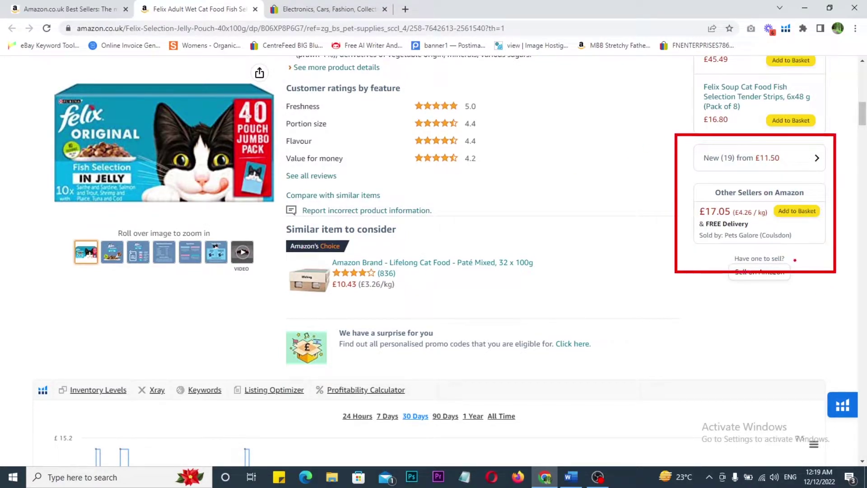
Clear the box around the other sellers' offers and open the list of new offers for the Felix cat food
{"action": "left_click_drag", "start_coordinate": [804, 140], "coordinate": [848, 128]}
{"action": "key", "text": "Escape"}
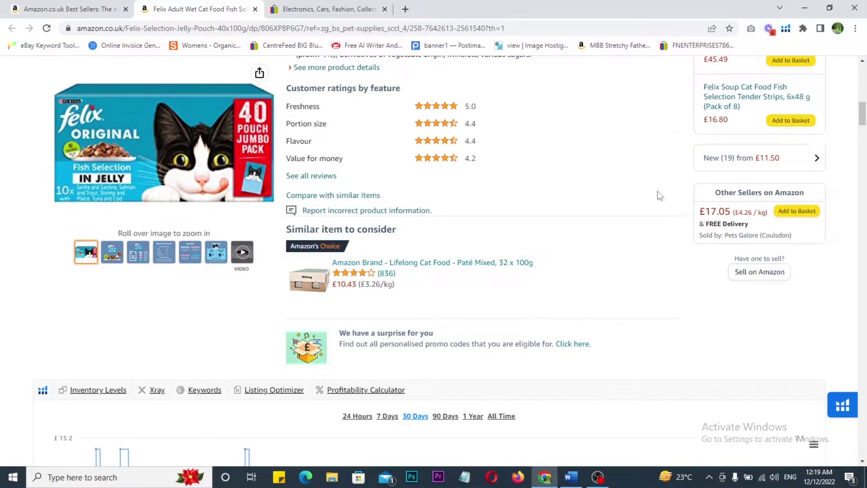
{"action": "scroll", "coordinate": [642, 246], "scroll_direction": "up", "scroll_amount": 1}
{"action": "scroll", "coordinate": [642, 246], "scroll_direction": "up", "scroll_amount": 9}
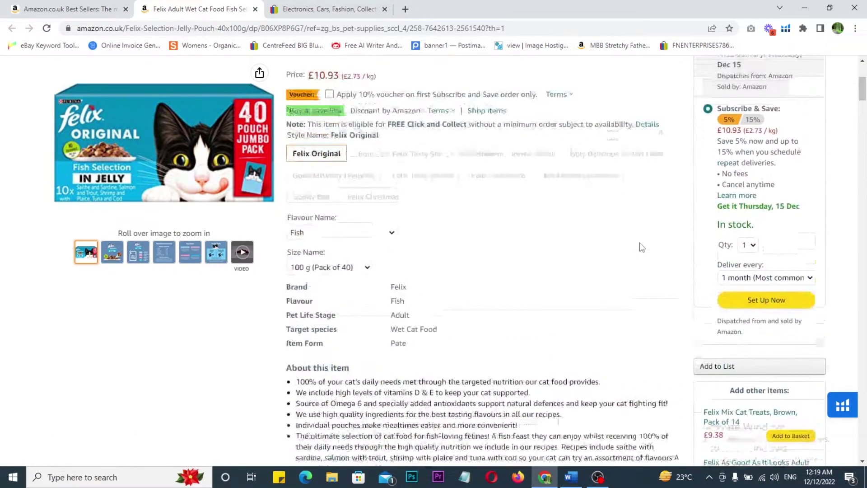
{"action": "scroll", "coordinate": [397, 176], "scroll_direction": "down", "scroll_amount": 8}
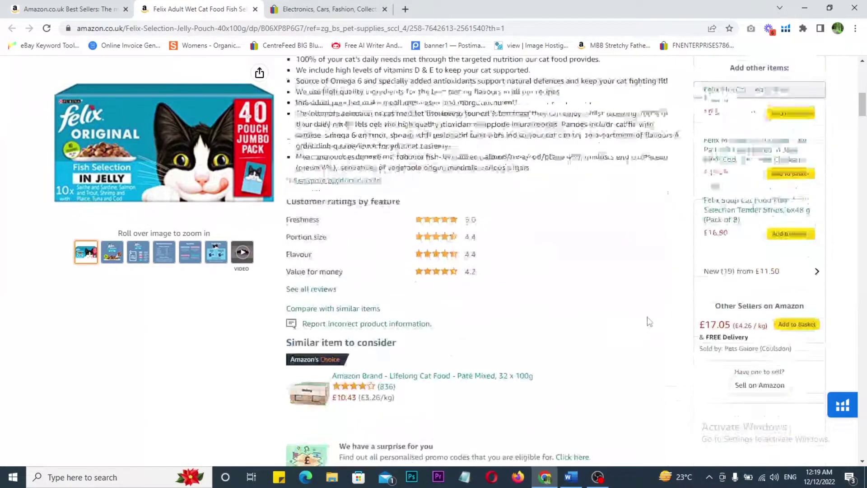
{"action": "left_click", "coordinate": [817, 271]}
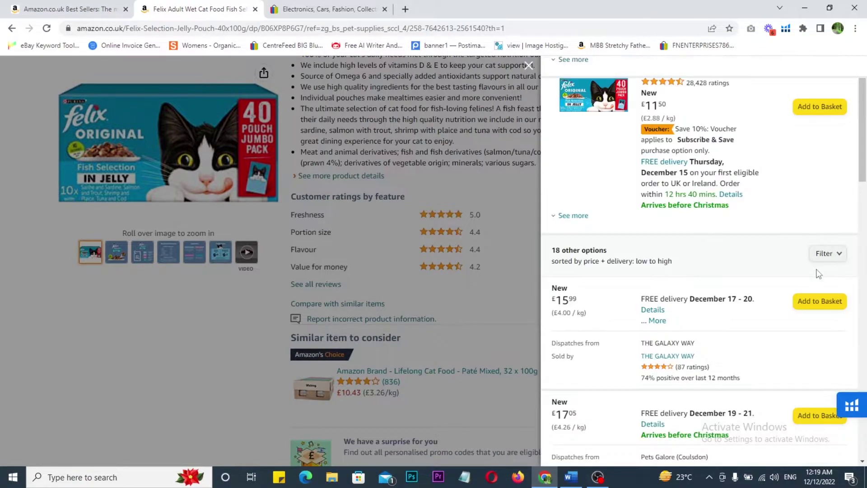
Examine the prices, delivery terms and sellers of the other new offers for the Felix cat food
{"action": "scroll", "coordinate": [800, 271], "scroll_direction": "down", "scroll_amount": 3}
{"action": "scroll", "coordinate": [676, 254], "scroll_direction": "up", "scroll_amount": 1}
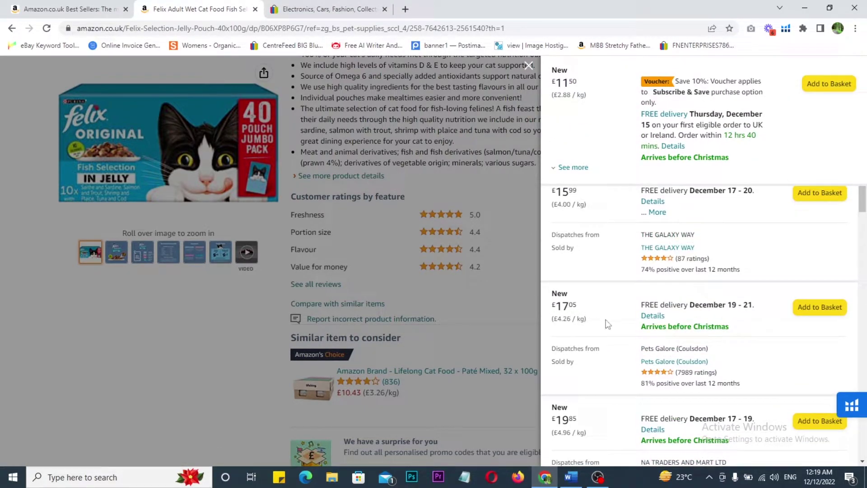
{"action": "scroll", "coordinate": [605, 325], "scroll_direction": "down", "scroll_amount": 2}
{"action": "scroll", "coordinate": [567, 326], "scroll_direction": "down", "scroll_amount": 2}
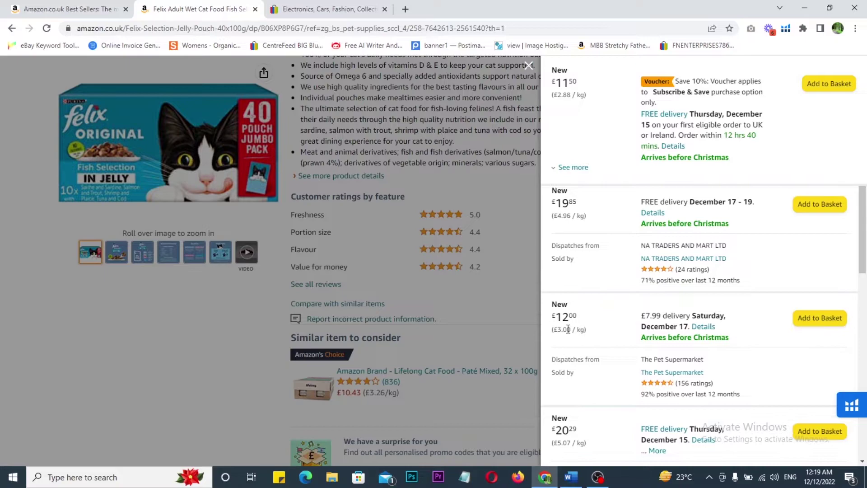
{"action": "scroll", "coordinate": [568, 329], "scroll_direction": "down", "scroll_amount": 2}
{"action": "scroll", "coordinate": [587, 329], "scroll_direction": "down", "scroll_amount": 5}
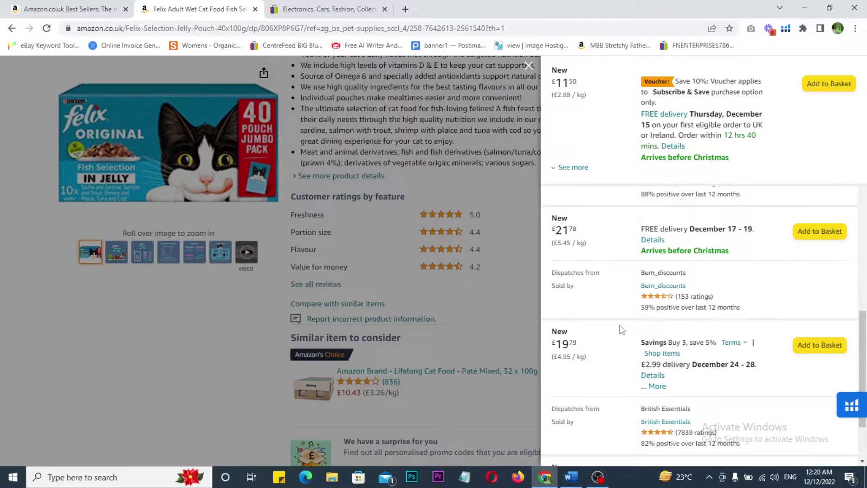
{"action": "scroll", "coordinate": [620, 324], "scroll_direction": "down", "scroll_amount": 3}
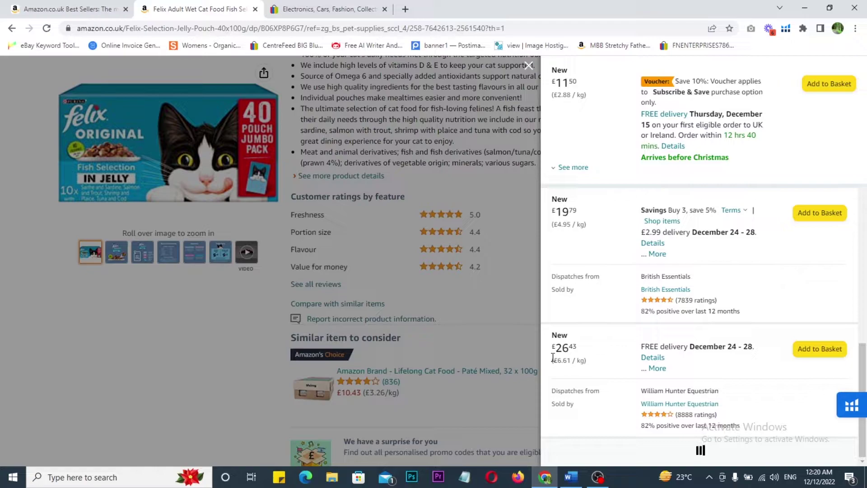
{"action": "scroll", "coordinate": [562, 349], "scroll_direction": "down", "scroll_amount": 1}
{"action": "scroll", "coordinate": [562, 350], "scroll_direction": "down", "scroll_amount": 2}
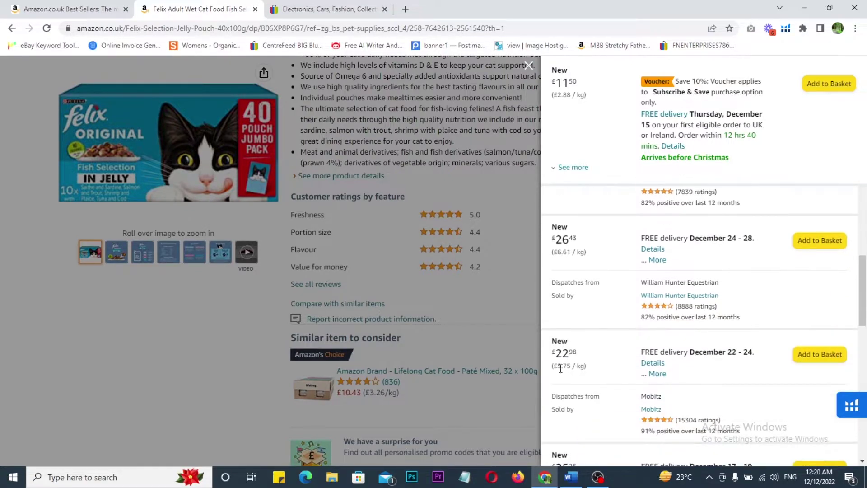
{"action": "scroll", "coordinate": [555, 361], "scroll_direction": "down", "scroll_amount": 3}
{"action": "scroll", "coordinate": [619, 362], "scroll_direction": "down", "scroll_amount": 3}
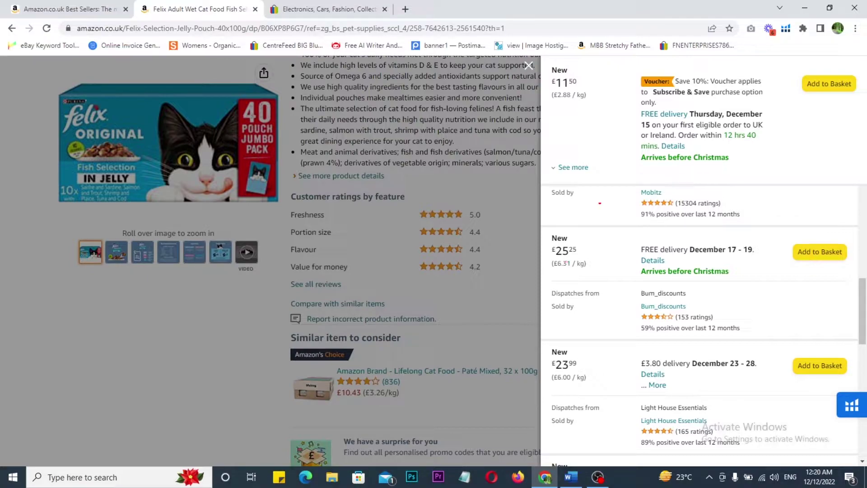
Handwrite 20.99 over the offers list, circle it, sketch a second figure below it, and clear the markings
{"action": "left_click_drag", "start_coordinate": [608, 156], "coordinate": [649, 186]}
{"action": "left_click_drag", "start_coordinate": [644, 146], "coordinate": [651, 149]}
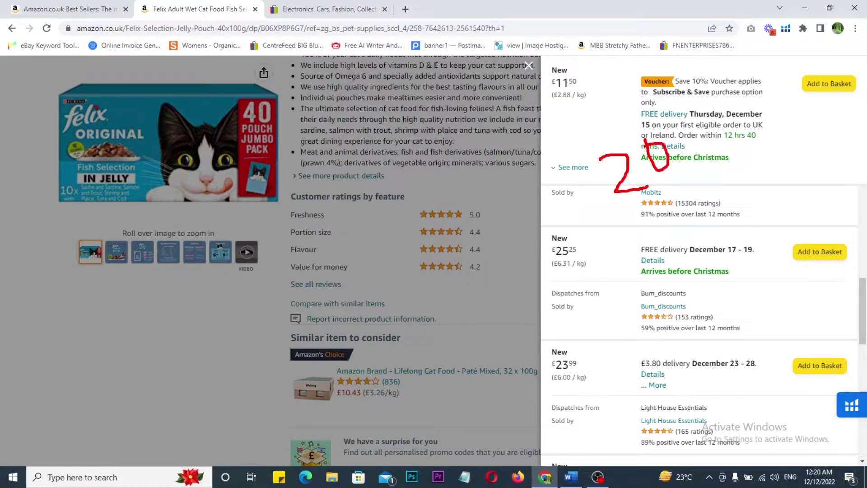
{"action": "left_click_drag", "start_coordinate": [745, 131], "coordinate": [756, 159]}
{"action": "mouse_move", "coordinate": [787, 120]}
{"action": "left_mouse_down"}
{"action": "mouse_move", "coordinate": [795, 144]}
{"action": "mouse_move", "coordinate": [763, 285]}
{"action": "mouse_move", "coordinate": [612, 97]}
{"action": "mouse_move", "coordinate": [820, 116]}
{"action": "left_mouse_up"}
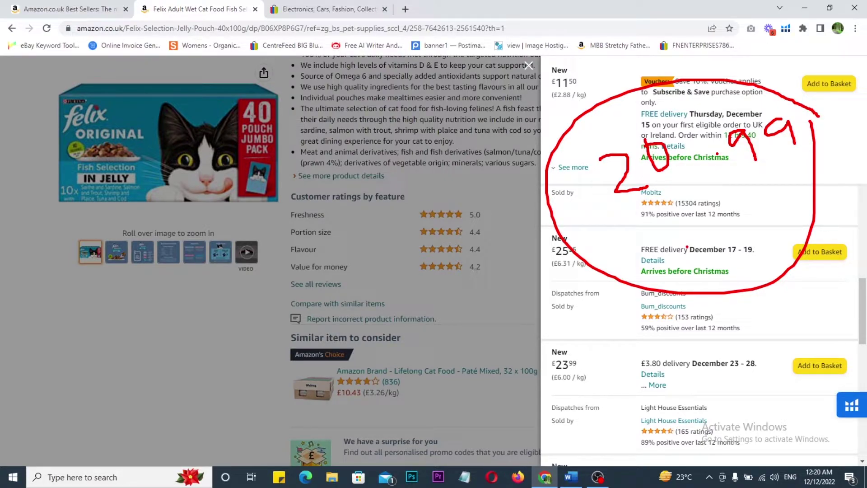
{"action": "left_click_drag", "start_coordinate": [486, 347], "coordinate": [560, 360]}
{"action": "mouse_move", "coordinate": [575, 322]}
{"action": "left_mouse_down"}
{"action": "mouse_move", "coordinate": [607, 321]}
{"action": "mouse_move", "coordinate": [630, 363]}
{"action": "left_mouse_up"}
{"action": "left_click_drag", "start_coordinate": [670, 311], "coordinate": [657, 342]}
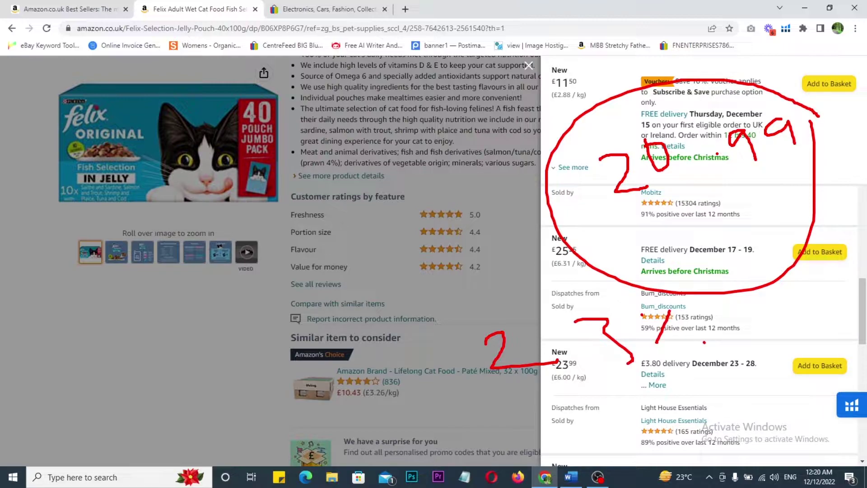
{"action": "key", "text": "Escape"}
Check the remaining offers, close the offers list, and copy the full product title of the Felix cat food
{"action": "scroll", "coordinate": [631, 367], "scroll_direction": "down", "scroll_amount": 10}
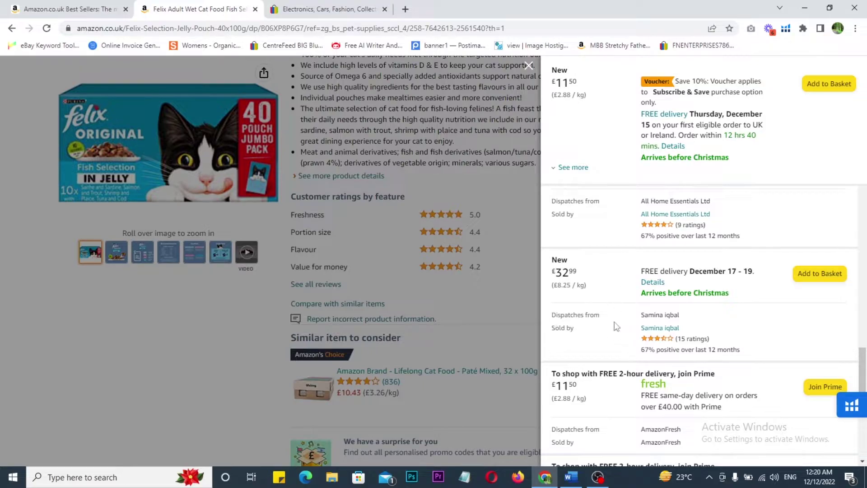
{"action": "scroll", "coordinate": [618, 316], "scroll_direction": "up", "scroll_amount": 1}
{"action": "left_click", "coordinate": [492, 281]}
{"action": "scroll", "coordinate": [492, 281], "scroll_direction": "up", "scroll_amount": 10}
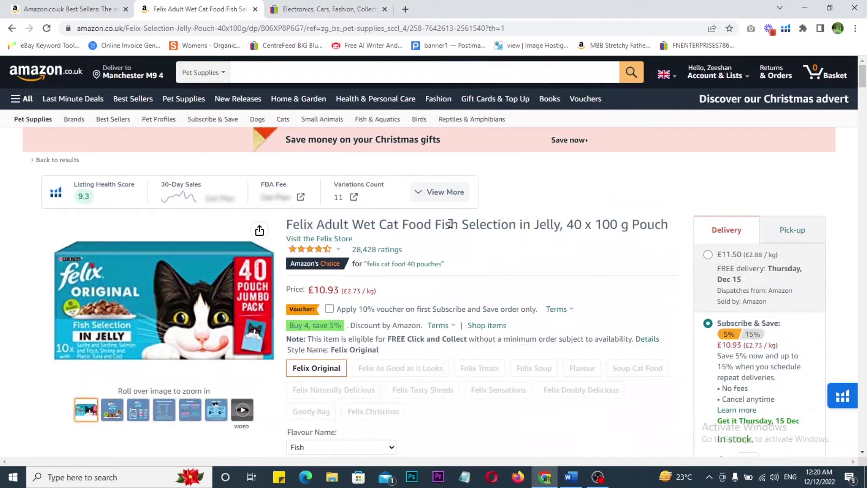
{"action": "triple_click", "coordinate": [451, 223]}
{"action": "key", "text": "ctrl+c"}
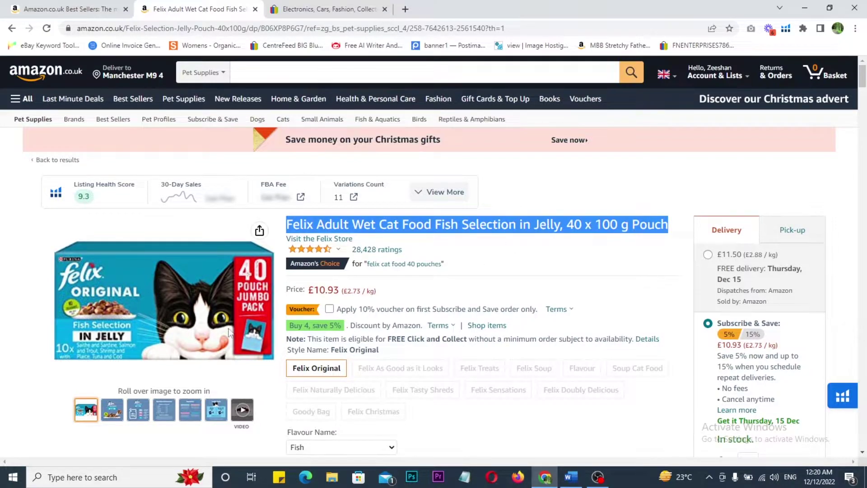
Switch to the open eBay page and search for the copied title "Felix Adult Wet Cat Food Fish Selection in Jelly, 40 x 100 g Pouch"
{"action": "mouse_move", "coordinate": [75, 279]}
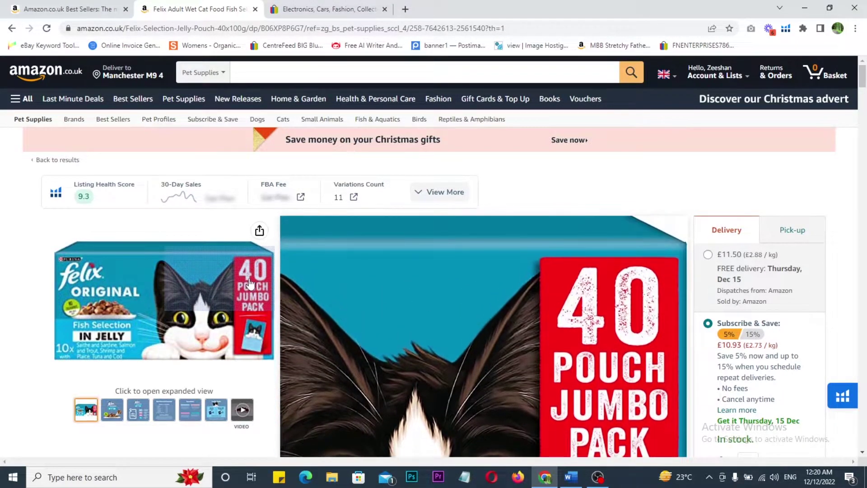
{"action": "left_click", "coordinate": [357, 7]}
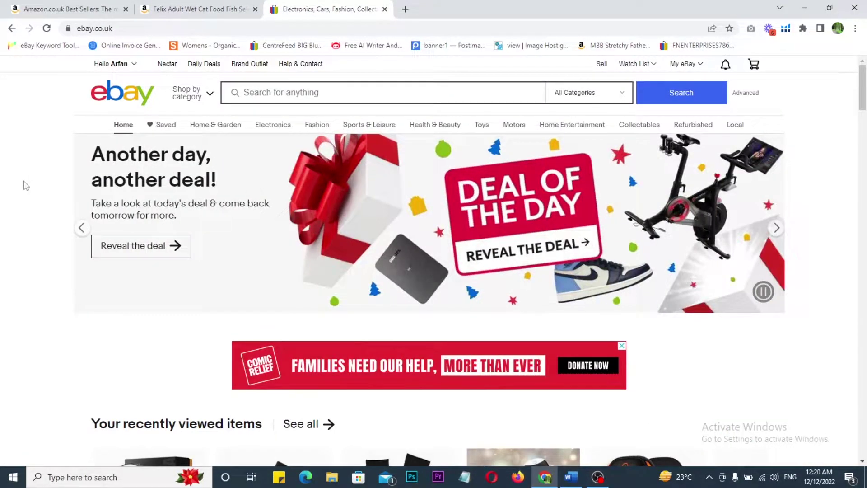
{"action": "left_click", "coordinate": [371, 96]}
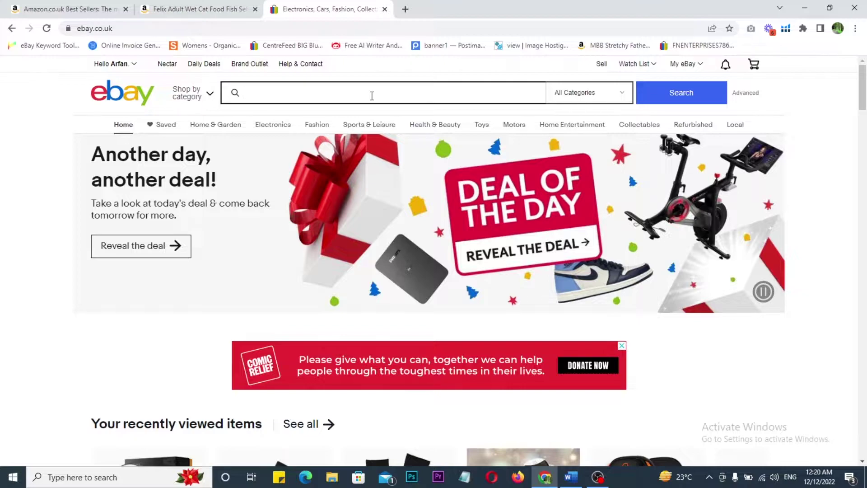
{"action": "key", "text": "ctrl+v"}
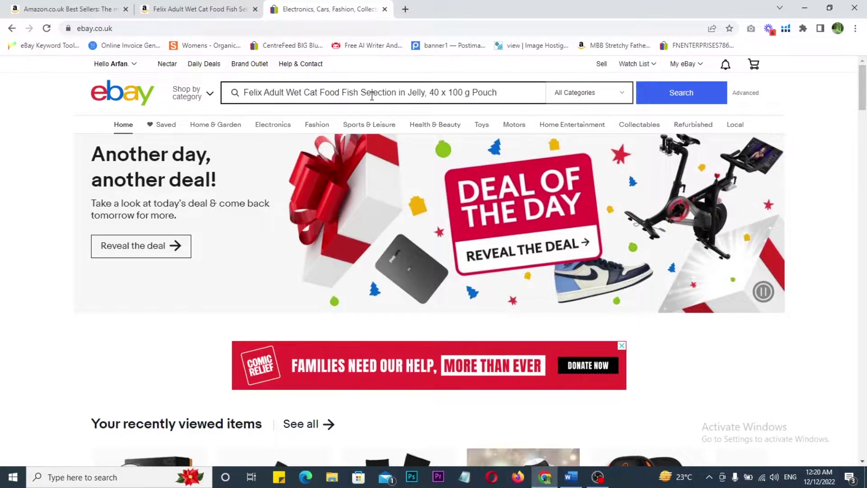
{"action": "key", "text": "Return"}
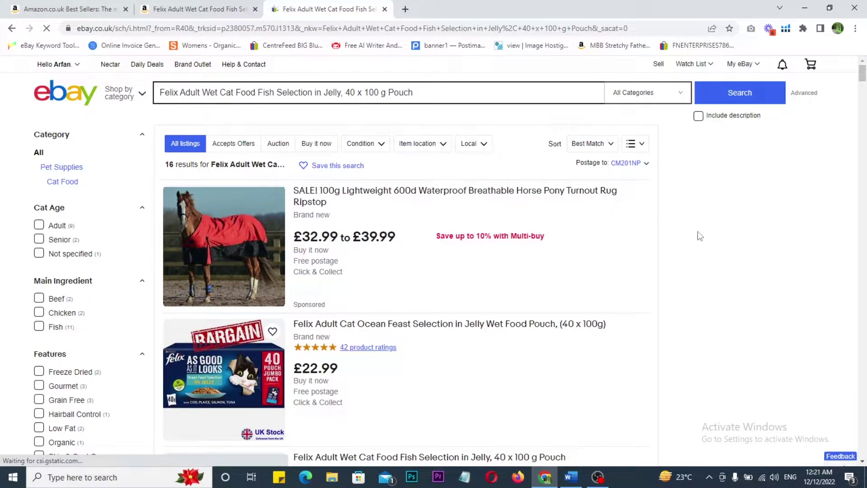
Compare the eBay results with the Amazon product page and open the matching £26.14 Felix fish selection listing in a new browser tab
{"action": "scroll", "coordinate": [700, 236], "scroll_direction": "down", "scroll_amount": 5}
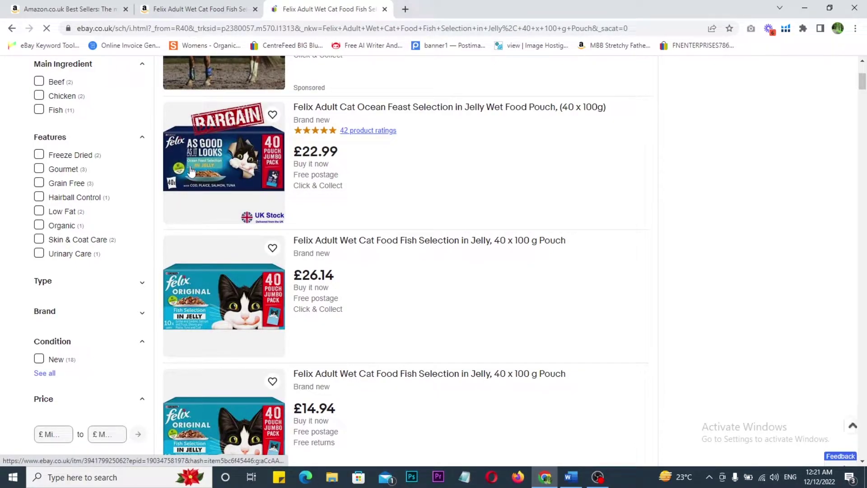
{"action": "left_click", "coordinate": [228, 9]}
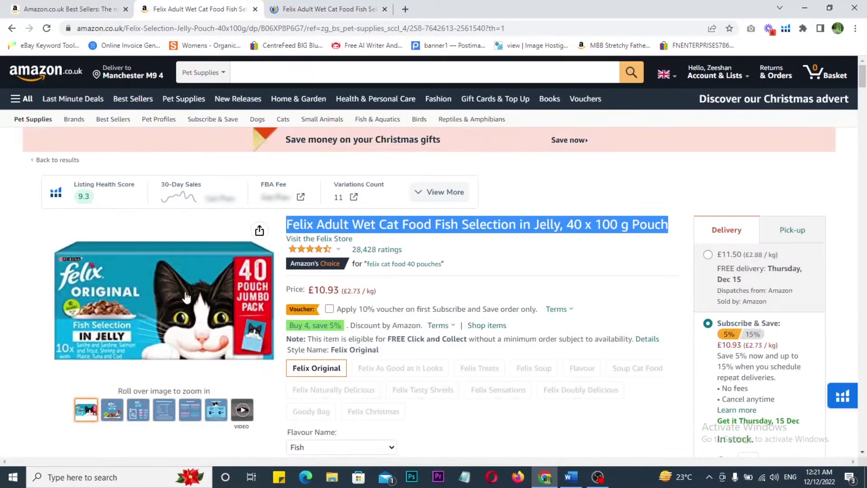
{"action": "left_click", "coordinate": [355, 9]}
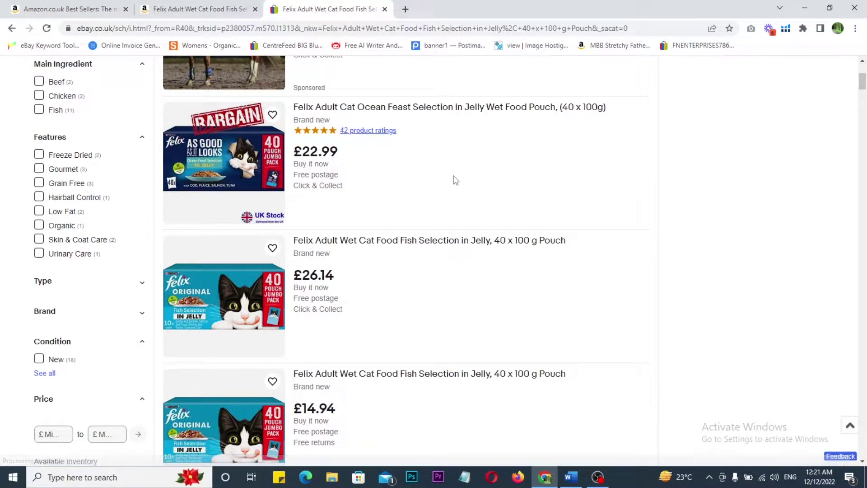
{"action": "scroll", "coordinate": [454, 178], "scroll_direction": "down", "scroll_amount": 2}
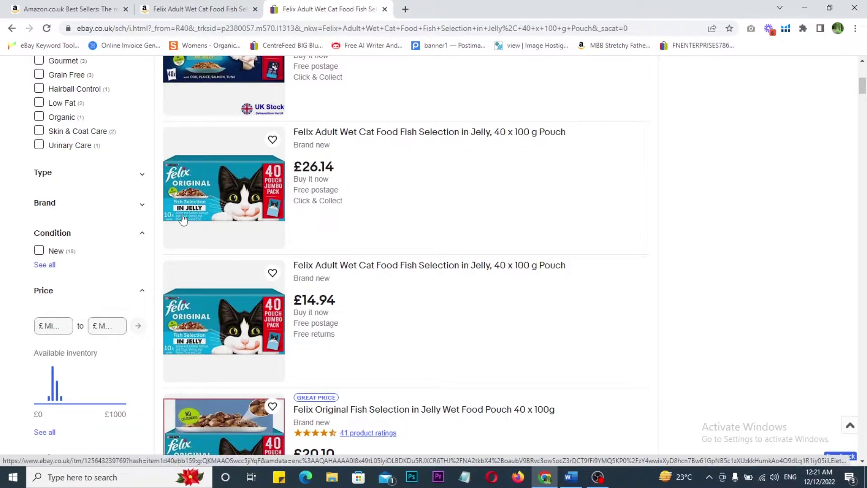
{"action": "scroll", "coordinate": [415, 206], "scroll_direction": "down", "scroll_amount": 3}
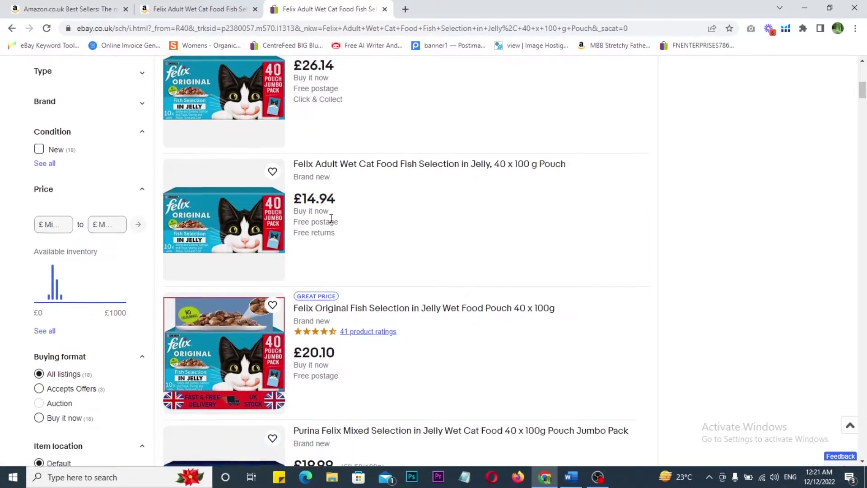
{"action": "scroll", "coordinate": [407, 208], "scroll_direction": "up", "scroll_amount": 3}
{"action": "right_click", "coordinate": [367, 132]}
{"action": "left_click", "coordinate": [393, 141]}
Open the £20.10 Felix Original Fish Selection in Jelly Wet Food Pouch 40 x 100g listing in a new browser tab
{"action": "scroll", "coordinate": [426, 200], "scroll_direction": "down", "scroll_amount": 3}
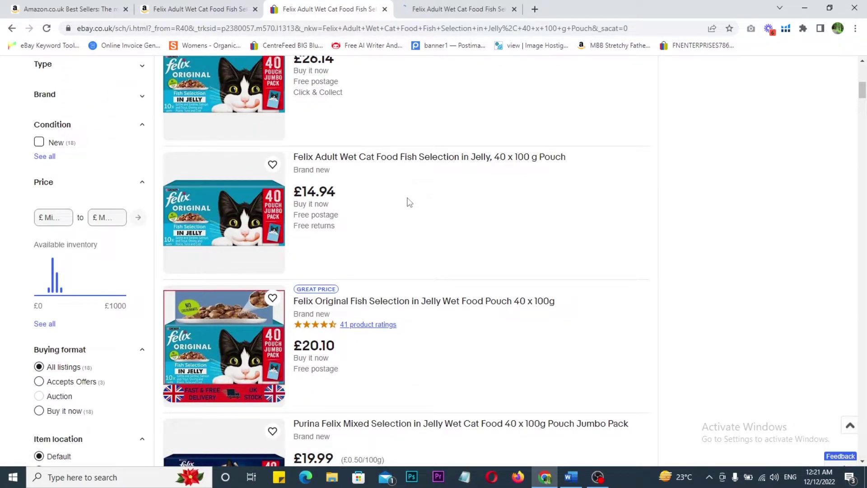
{"action": "scroll", "coordinate": [410, 203], "scroll_direction": "down", "scroll_amount": 1}
{"action": "scroll", "coordinate": [409, 202], "scroll_direction": "down", "scroll_amount": 1}
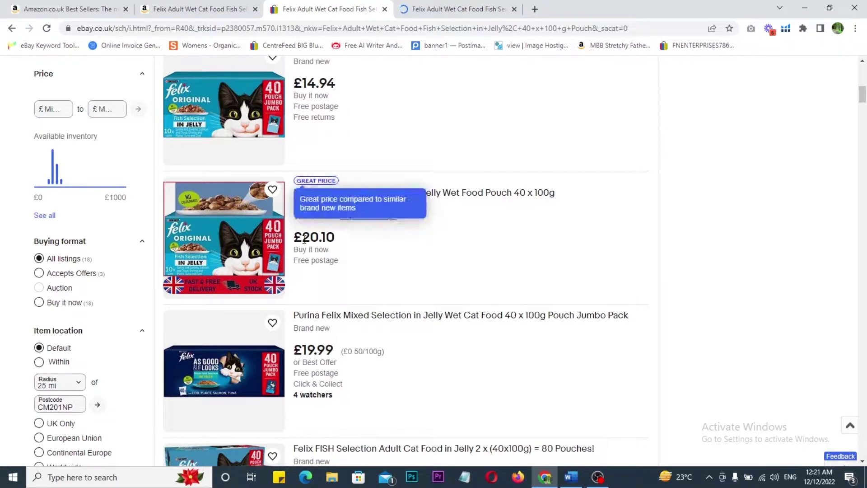
{"action": "right_click", "coordinate": [361, 199]}
{"action": "left_click", "coordinate": [384, 203]}
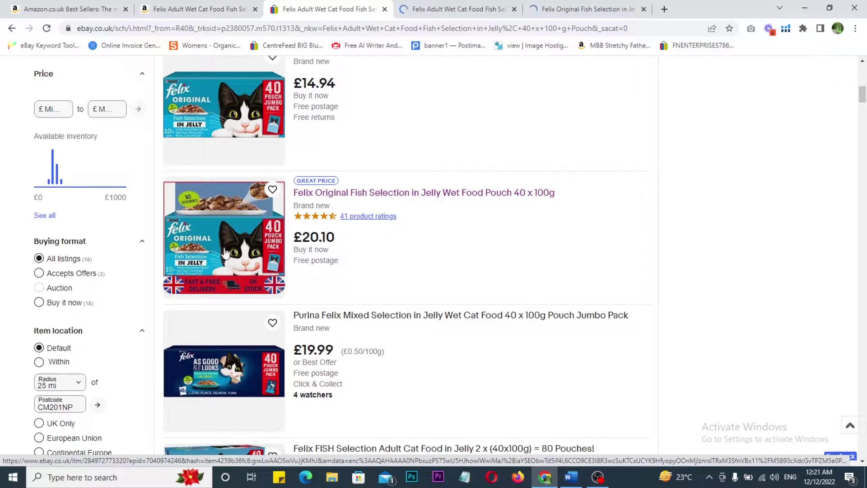
Browse the eBay results and open the £33.99 Felix FISH Selection 2 x (40x100g) 80-pouch listing in a new browser tab
{"action": "scroll", "coordinate": [371, 264], "scroll_direction": "down", "scroll_amount": 2}
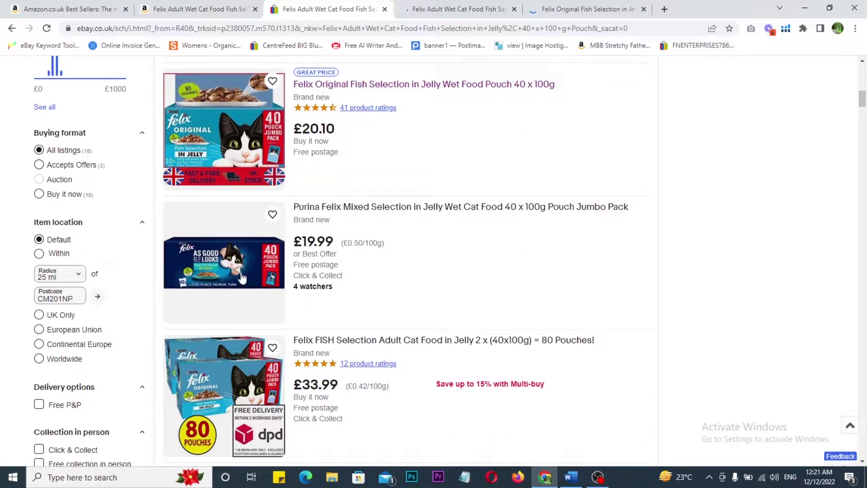
{"action": "scroll", "coordinate": [229, 266], "scroll_direction": "down", "scroll_amount": 3}
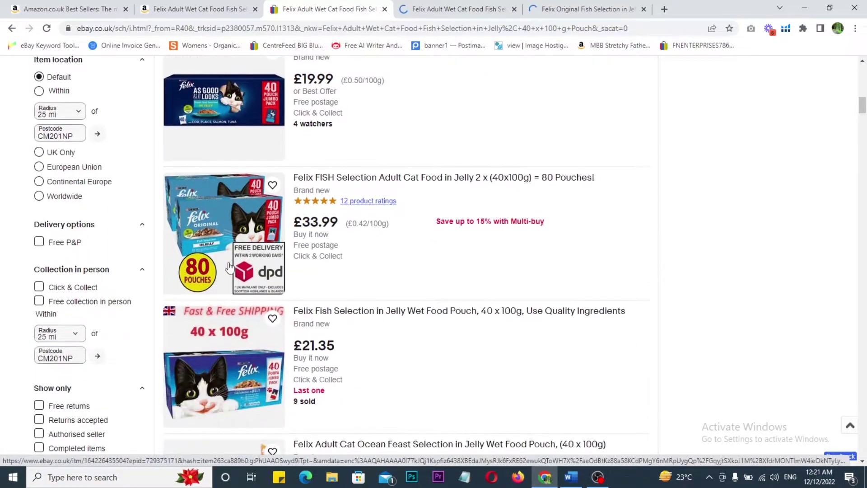
{"action": "scroll", "coordinate": [229, 265], "scroll_direction": "down", "scroll_amount": 1}
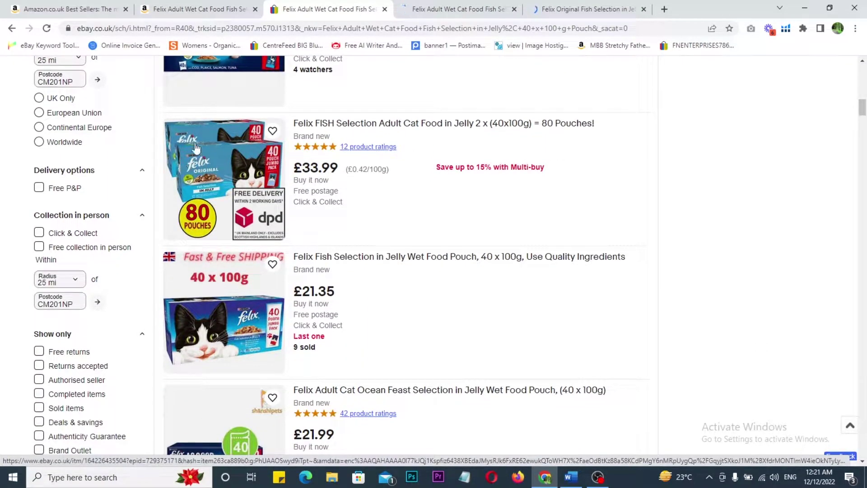
{"action": "scroll", "coordinate": [228, 201], "scroll_direction": "up", "scroll_amount": 2}
{"action": "scroll", "coordinate": [267, 220], "scroll_direction": "up", "scroll_amount": 3}
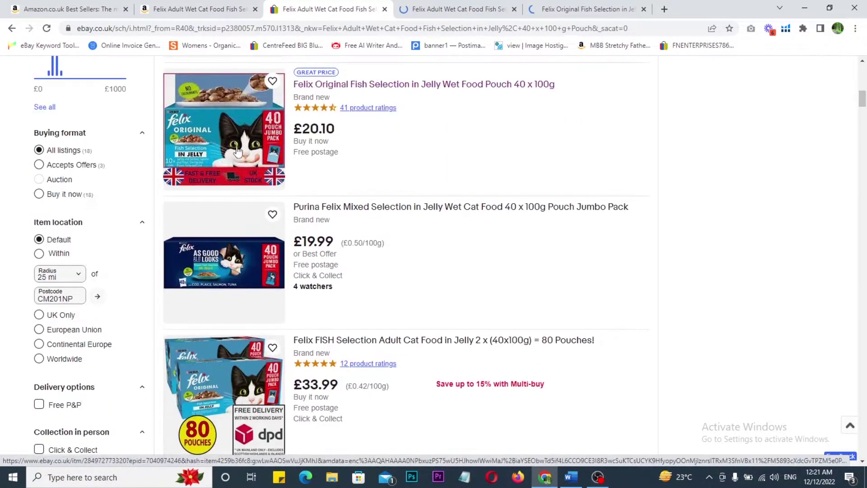
{"action": "scroll", "coordinate": [303, 212], "scroll_direction": "down", "scroll_amount": 4}
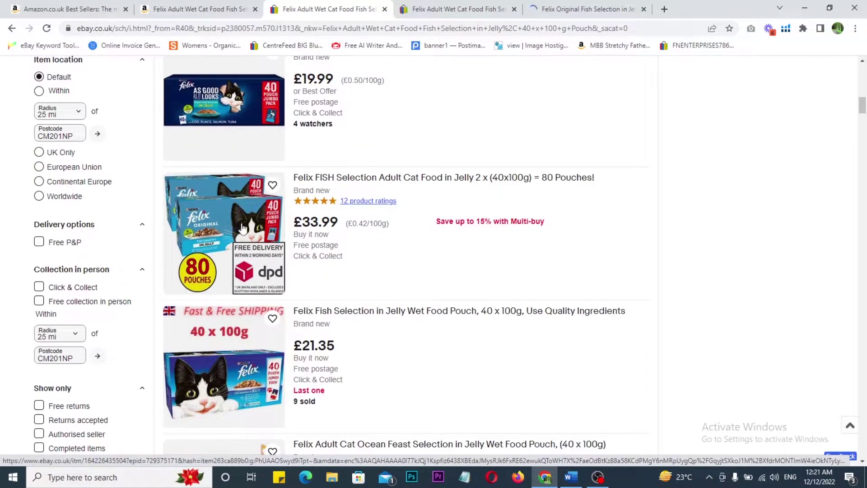
{"action": "scroll", "coordinate": [243, 228], "scroll_direction": "down", "scroll_amount": 1}
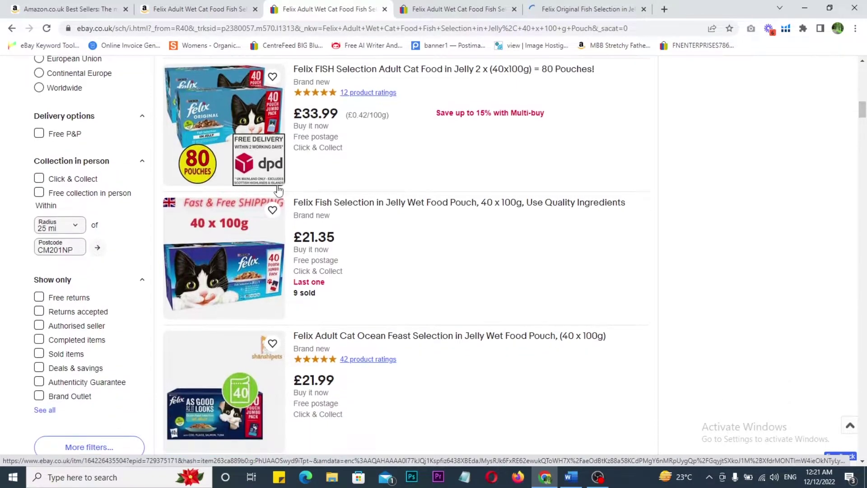
{"action": "right_click", "coordinate": [369, 127]}
{"action": "left_click", "coordinate": [401, 136]}
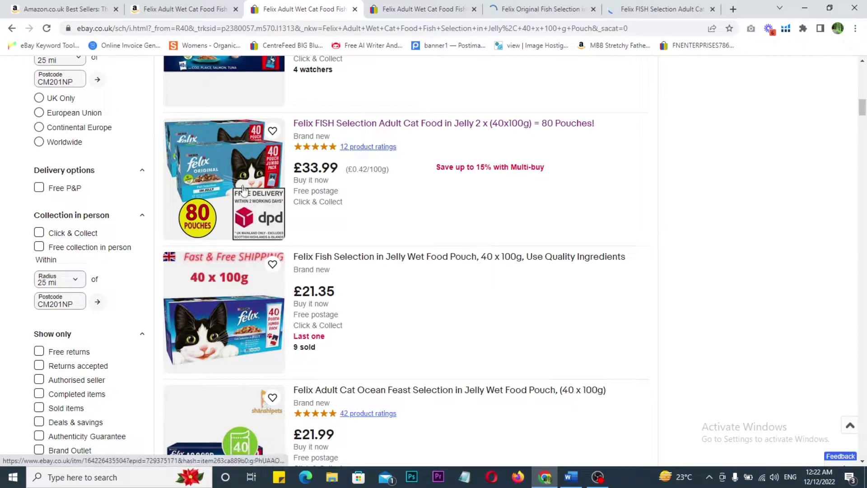
Open the £24.99, £29.92 and £29.40 Felix fish selection 40 x 100g listings in separate new browser tabs
{"action": "scroll", "coordinate": [427, 282], "scroll_direction": "down", "scroll_amount": 1}
{"action": "scroll", "coordinate": [427, 287], "scroll_direction": "down", "scroll_amount": 8}
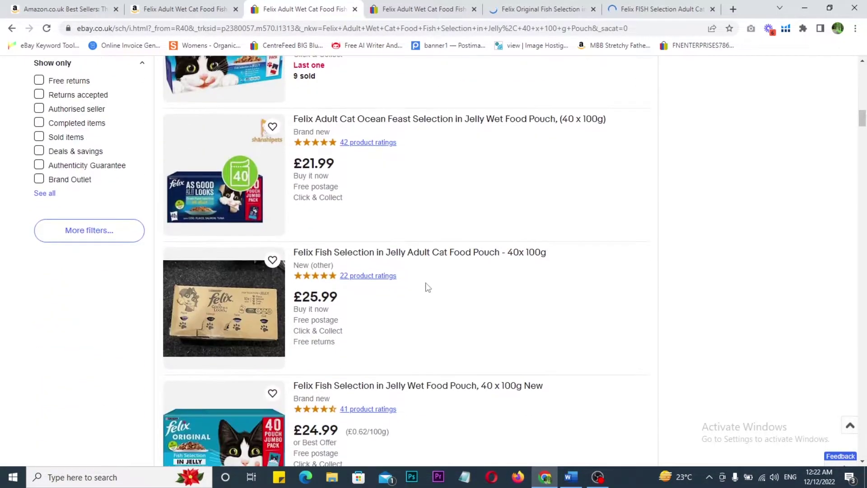
{"action": "right_click", "coordinate": [337, 170]}
{"action": "left_click", "coordinate": [375, 174]}
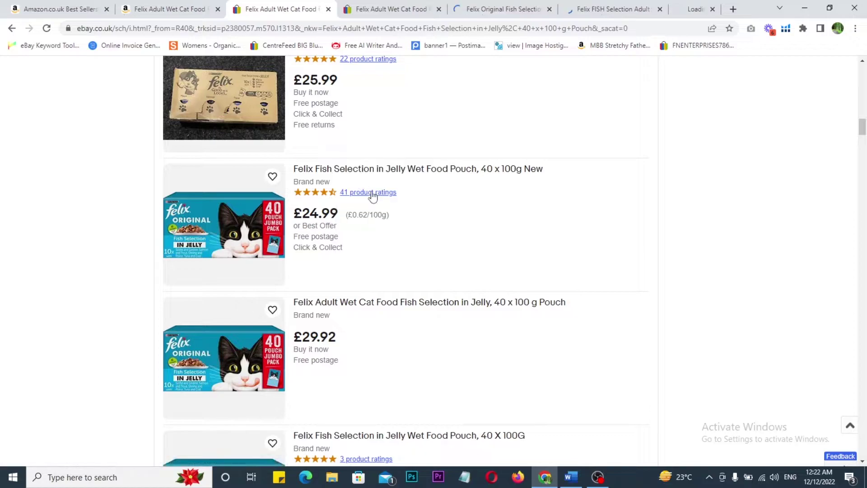
{"action": "scroll", "coordinate": [361, 212], "scroll_direction": "down", "scroll_amount": 2}
{"action": "right_click", "coordinate": [346, 195]}
{"action": "left_click", "coordinate": [369, 200]}
{"action": "scroll", "coordinate": [343, 219], "scroll_direction": "down", "scroll_amount": 2}
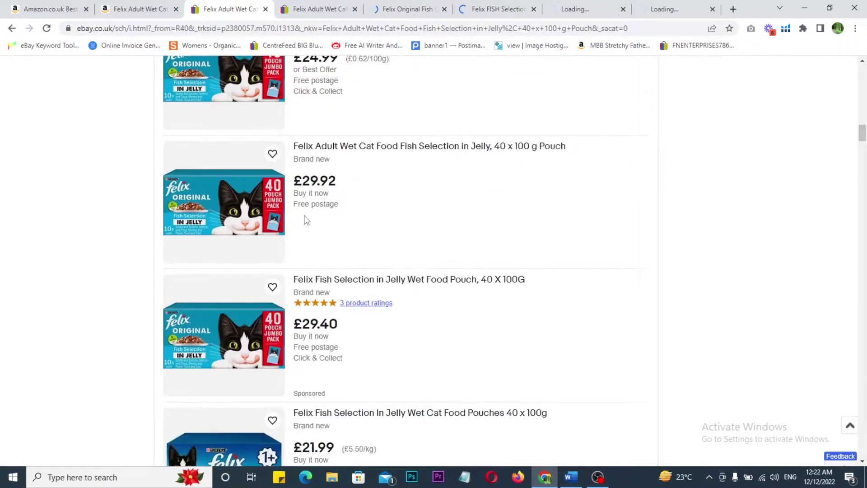
{"action": "right_click", "coordinate": [374, 220]}
{"action": "left_click", "coordinate": [400, 228]}
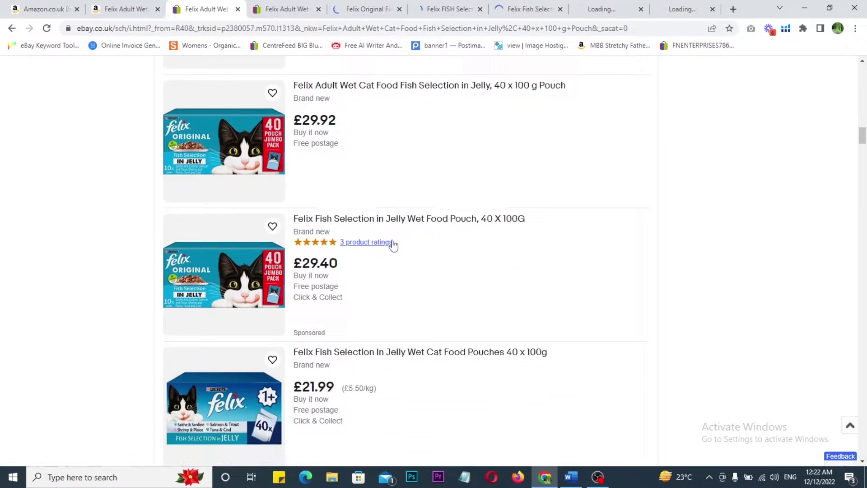
Examine the remaining eBay results for further Felix fish selection listings and compare their prices with the ones already opened
{"action": "scroll", "coordinate": [393, 246], "scroll_direction": "down", "scroll_amount": 6}
{"action": "scroll", "coordinate": [327, 268], "scroll_direction": "down", "scroll_amount": 3}
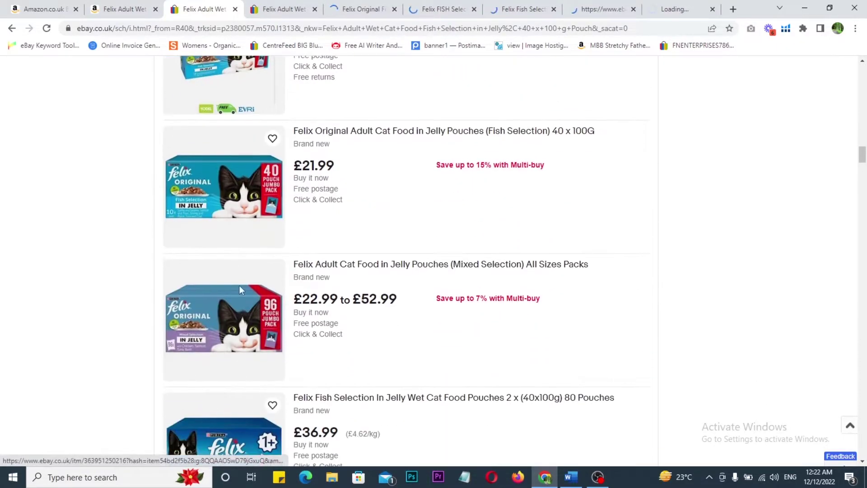
{"action": "scroll", "coordinate": [247, 318], "scroll_direction": "down", "scroll_amount": 3}
{"action": "scroll", "coordinate": [247, 318], "scroll_direction": "down", "scroll_amount": 3}
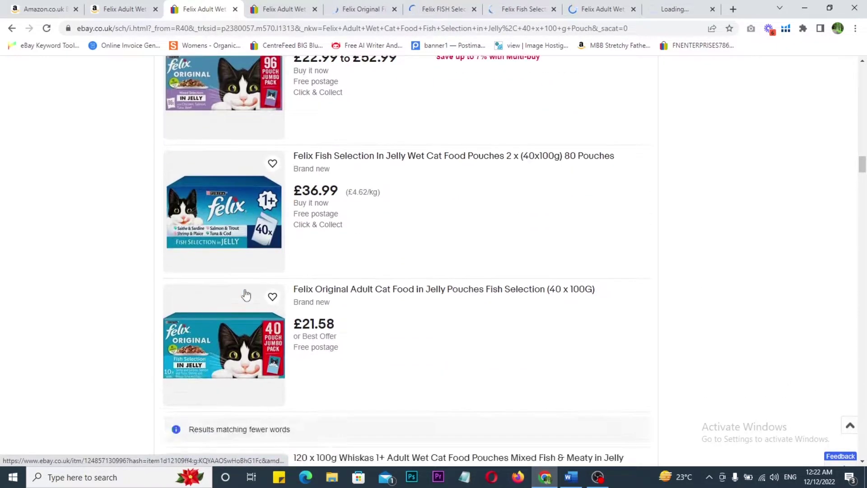
{"action": "scroll", "coordinate": [256, 255], "scroll_direction": "down", "scroll_amount": 10}
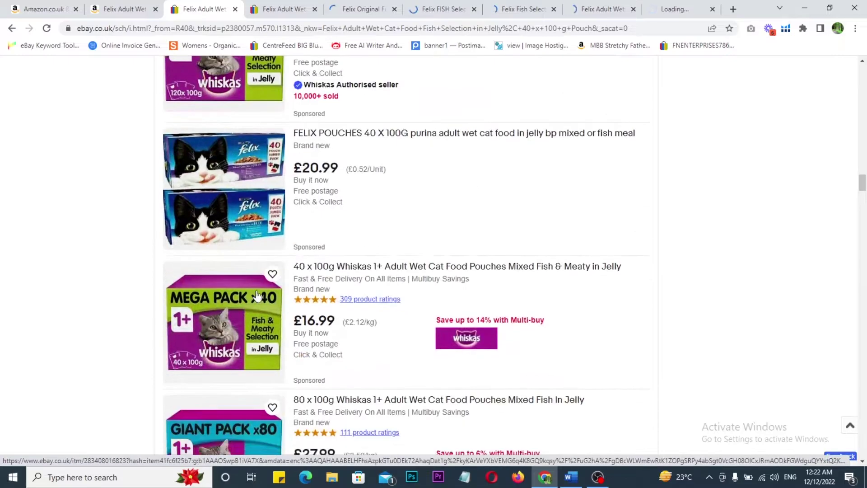
{"action": "scroll", "coordinate": [247, 244], "scroll_direction": "down", "scroll_amount": 12}
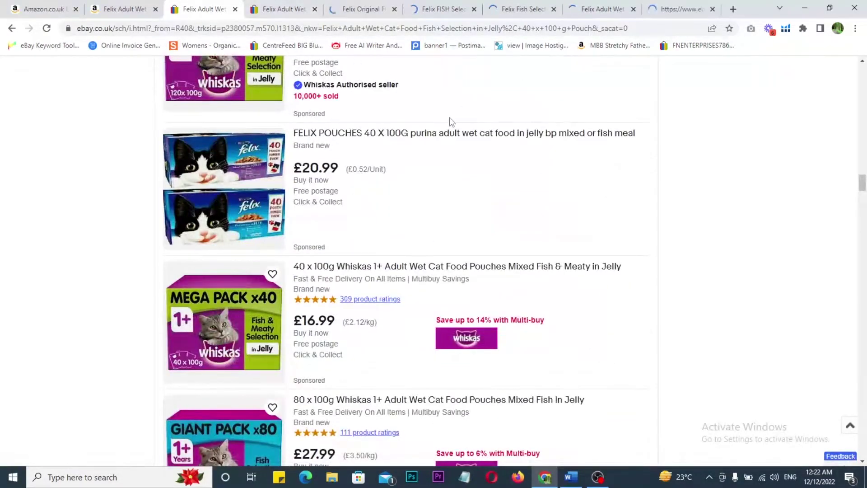
{"action": "scroll", "coordinate": [357, 334], "scroll_direction": "up", "scroll_amount": 7}
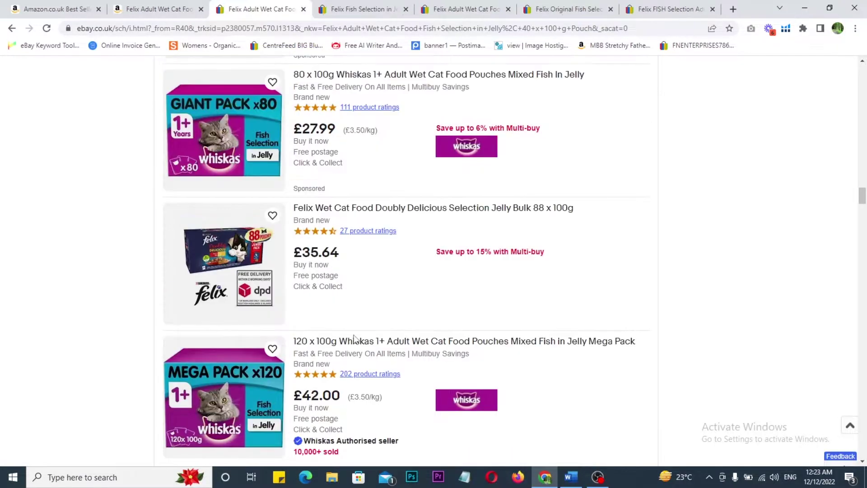
{"action": "scroll", "coordinate": [359, 319], "scroll_direction": "down", "scroll_amount": 6}
{"action": "scroll", "coordinate": [398, 323], "scroll_direction": "up", "scroll_amount": 15}
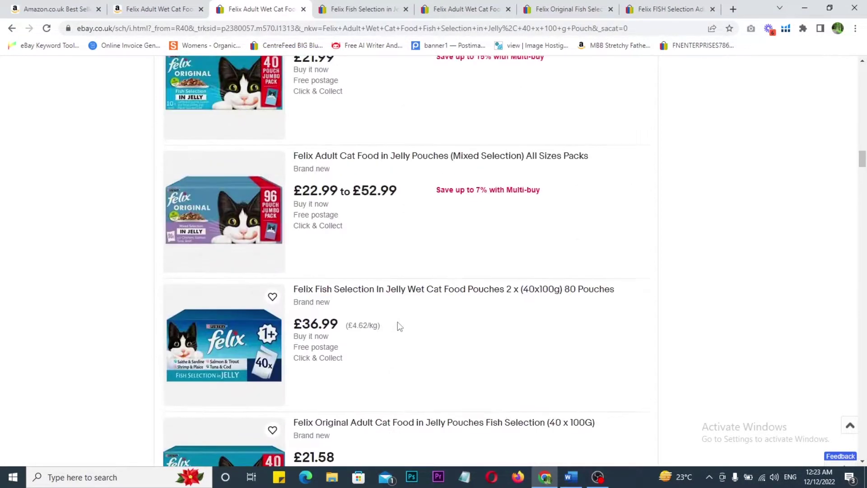
{"action": "scroll", "coordinate": [399, 328], "scroll_direction": "down", "scroll_amount": 2}
{"action": "scroll", "coordinate": [399, 328], "scroll_direction": "up", "scroll_amount": 10}
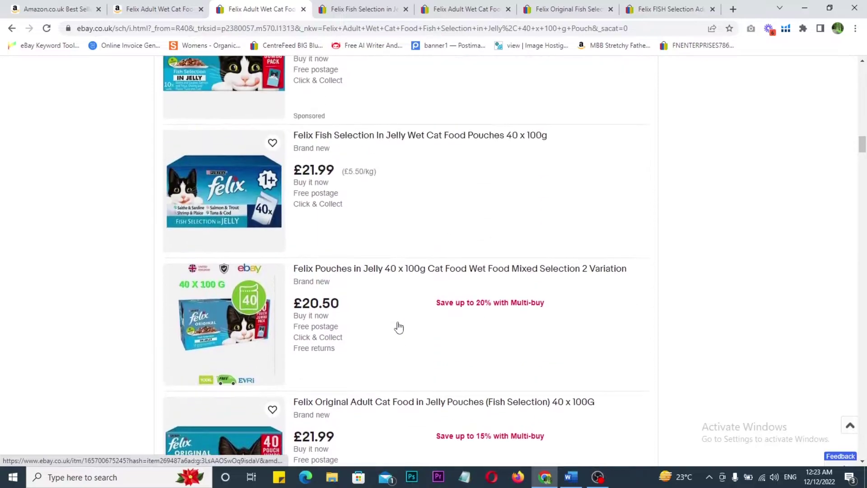
{"action": "scroll", "coordinate": [399, 327], "scroll_direction": "up", "scroll_amount": 1}
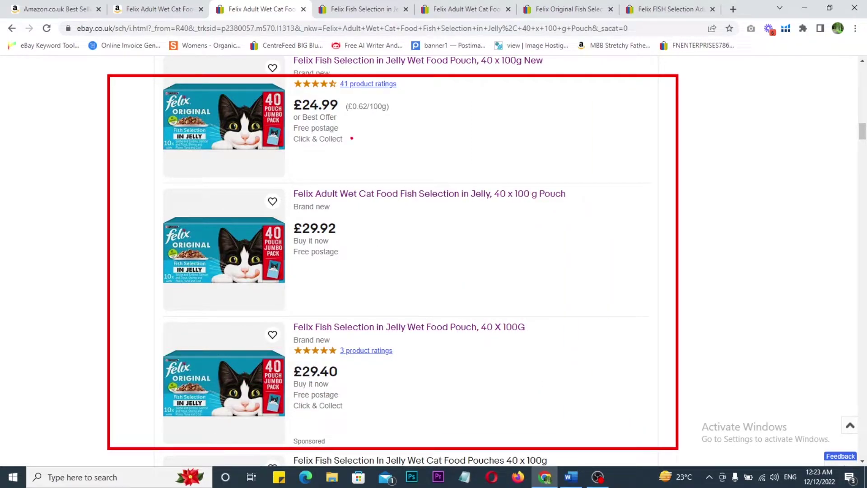
Switch to the £24.99 Felix Fish Selection listing and check the seller's feedback score
{"action": "left_click", "coordinate": [346, 2]}
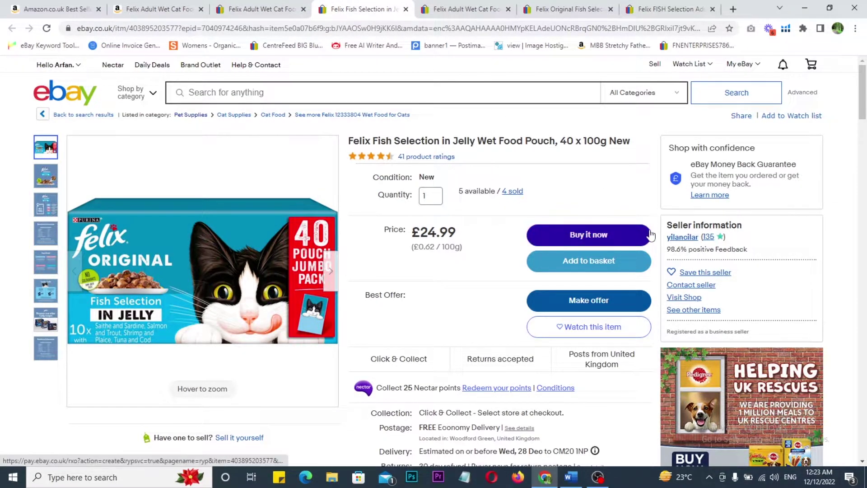
{"action": "left_click_drag", "start_coordinate": [651, 205], "coordinate": [746, 274]}
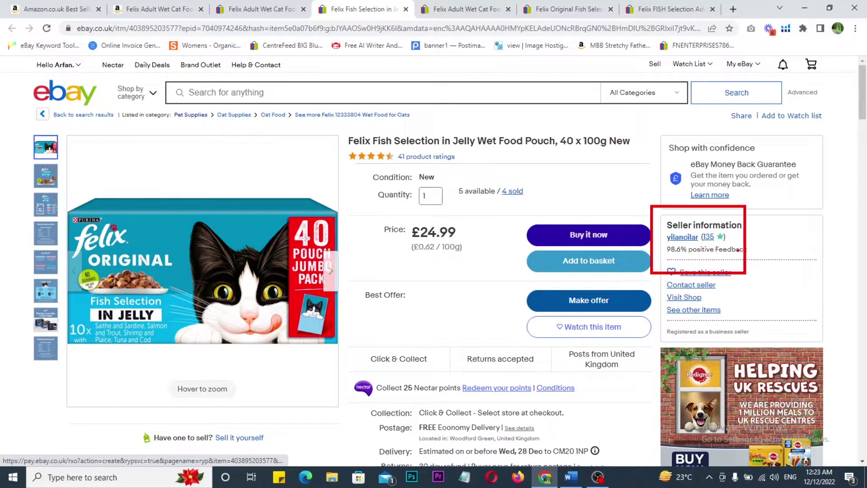
{"action": "left_click_drag", "start_coordinate": [736, 238], "coordinate": [774, 230]}
{"action": "key", "text": "Escape"}
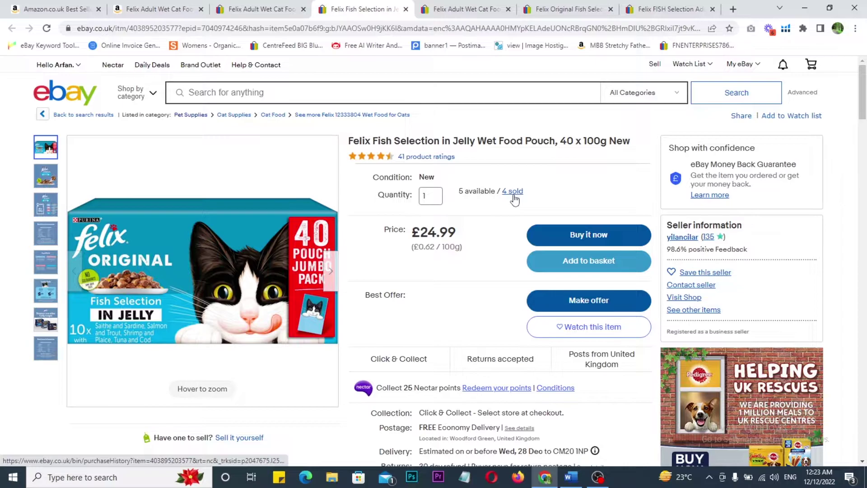
Check the sold quantity and the price on the £24.99 Felix Fish Selection listing
{"action": "mouse_move", "coordinate": [493, 175]}
{"action": "left_mouse_down"}
{"action": "mouse_move", "coordinate": [541, 218]}
{"action": "mouse_move", "coordinate": [565, 189]}
{"action": "left_mouse_up"}
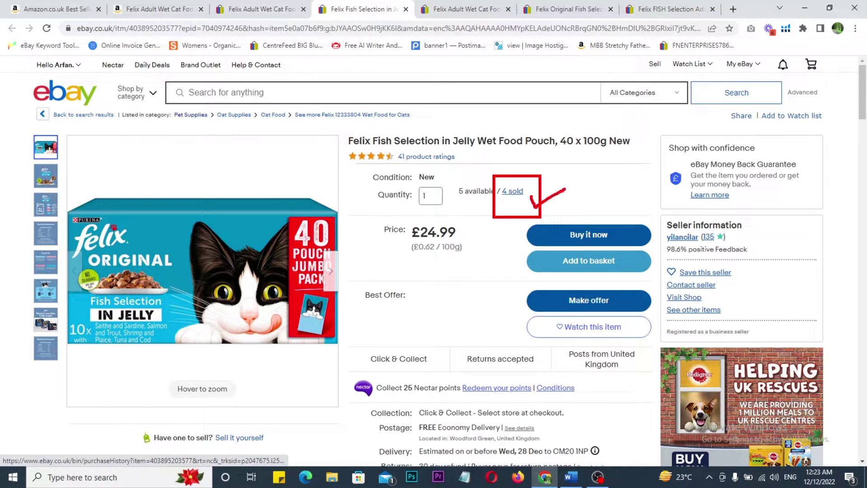
{"action": "key", "text": "Escape"}
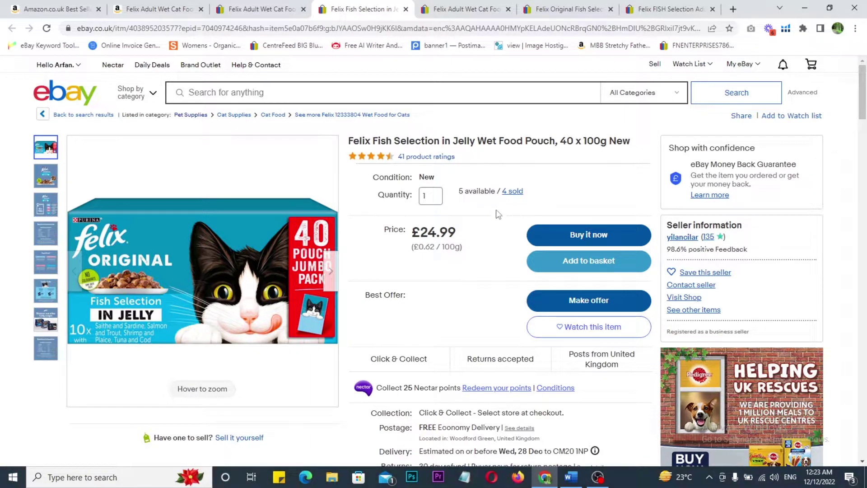
{"action": "left_click_drag", "start_coordinate": [564, 169], "coordinate": [615, 195]}
{"action": "left_click_drag", "start_coordinate": [635, 166], "coordinate": [663, 185]}
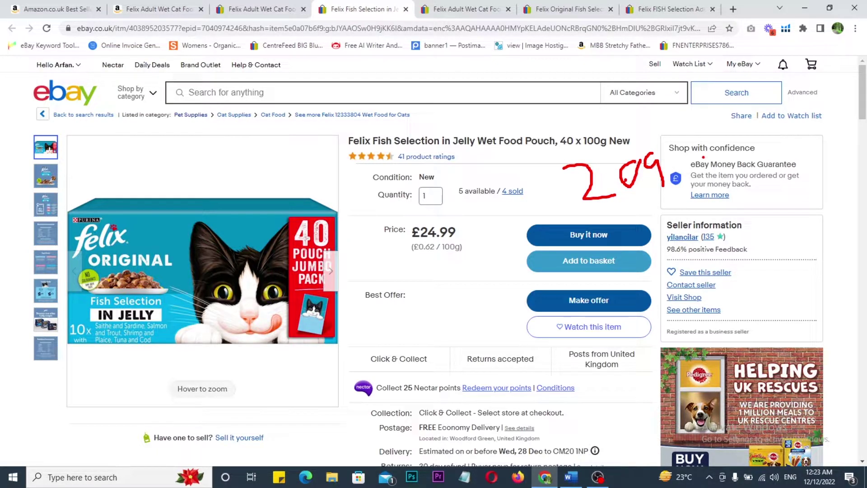
{"action": "key", "text": "Escape"}
{"action": "left_click_drag", "start_coordinate": [420, 234], "coordinate": [449, 235]}
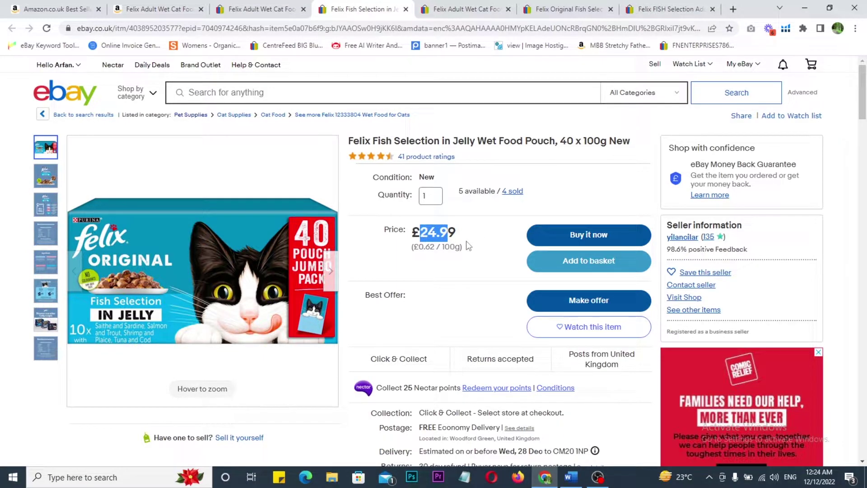
Switch to the £26.14 Felix Adult Wet Cat Food listing and check its price and seller feedback
{"action": "left_click", "coordinate": [452, 10]}
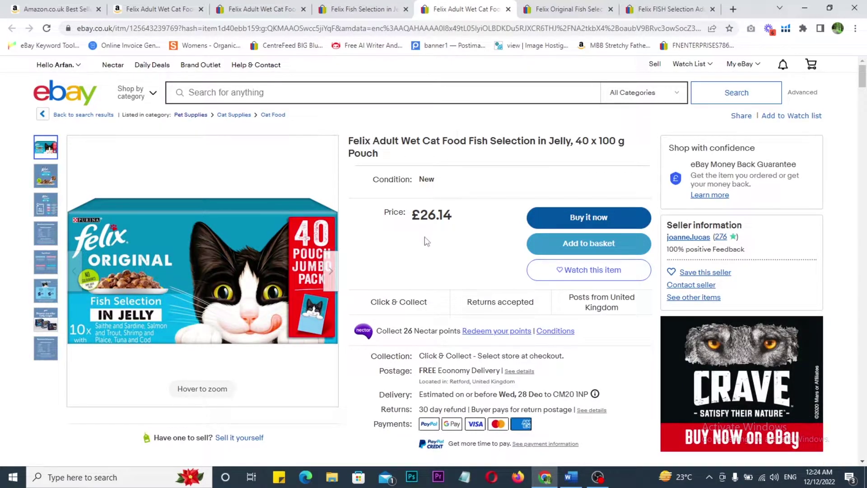
{"action": "mouse_move", "coordinate": [654, 204]}
{"action": "left_mouse_down"}
{"action": "mouse_move", "coordinate": [772, 262]}
{"action": "mouse_move", "coordinate": [812, 227]}
{"action": "left_mouse_up"}
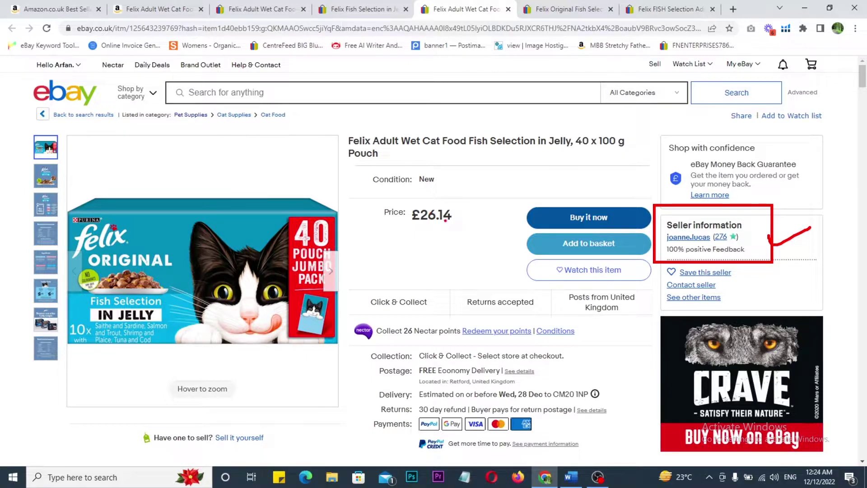
{"action": "key", "text": "Escape"}
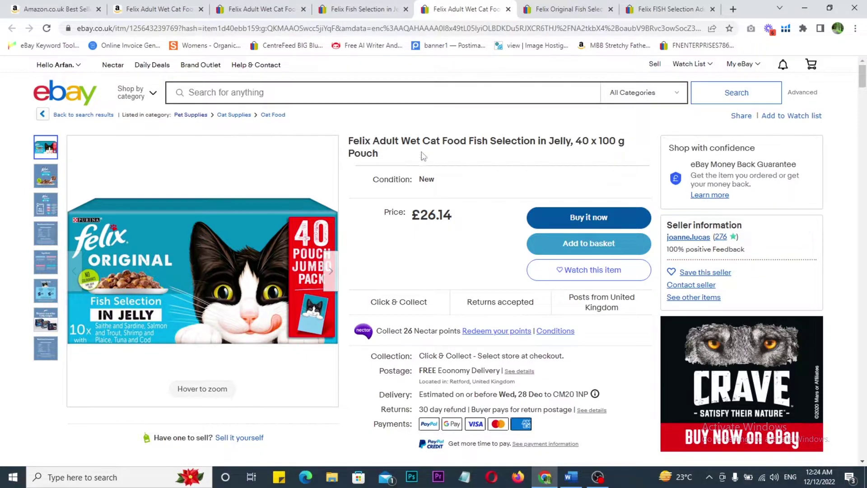
Switch to the £20.10 Felix Original Fish Selection listing and check its price and sold quantity
{"action": "left_click", "coordinate": [548, 8]}
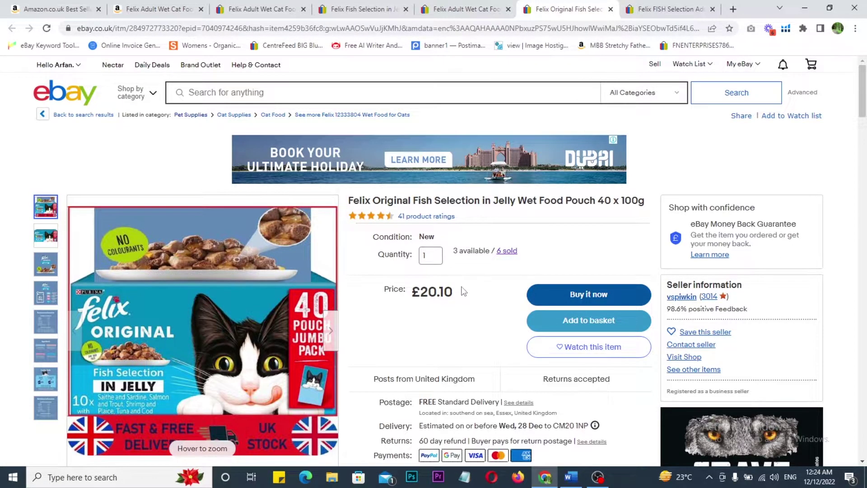
{"action": "scroll", "coordinate": [464, 291], "scroll_direction": "down", "scroll_amount": 1}
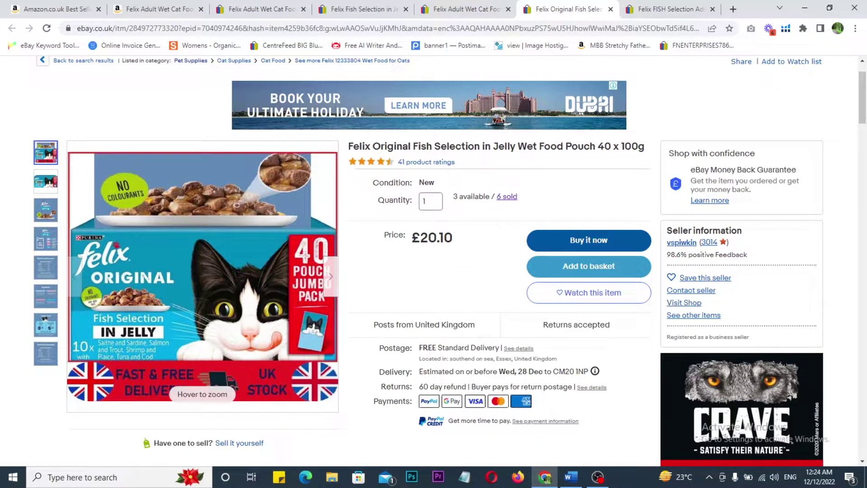
{"action": "left_click_drag", "start_coordinate": [391, 214], "coordinate": [482, 261]}
{"action": "mouse_move", "coordinate": [481, 173]}
{"action": "left_mouse_down"}
{"action": "mouse_move", "coordinate": [532, 212]}
{"action": "mouse_move", "coordinate": [578, 190]}
{"action": "left_mouse_up"}
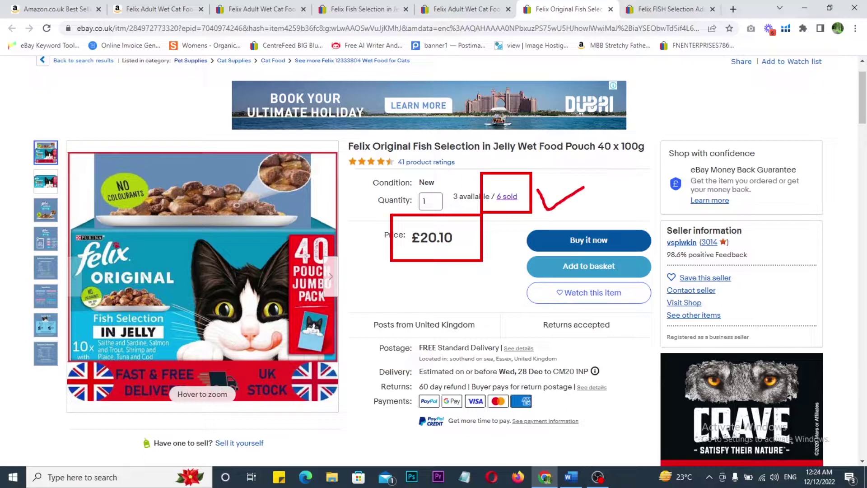
{"action": "key", "text": "Escape"}
Switch to the 80-pouch Felix FISH Selection listing and check its seller feedback, sold quantity and multi-buy prices
{"action": "key", "text": "ctrl+Tab"}
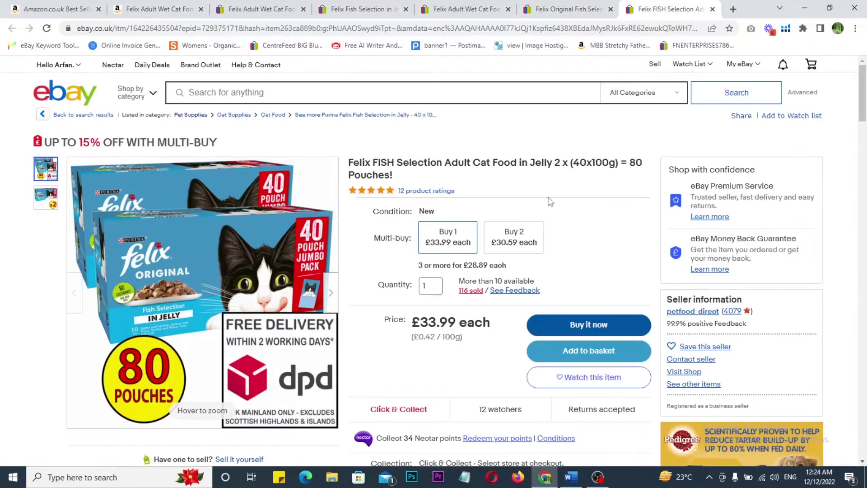
{"action": "scroll", "coordinate": [537, 228], "scroll_direction": "down", "scroll_amount": 1}
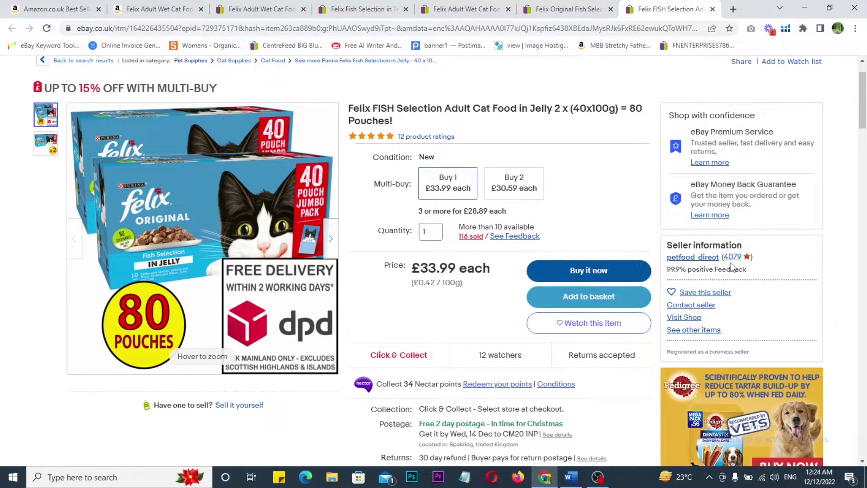
{"action": "scroll", "coordinate": [585, 232], "scroll_direction": "up", "scroll_amount": 1}
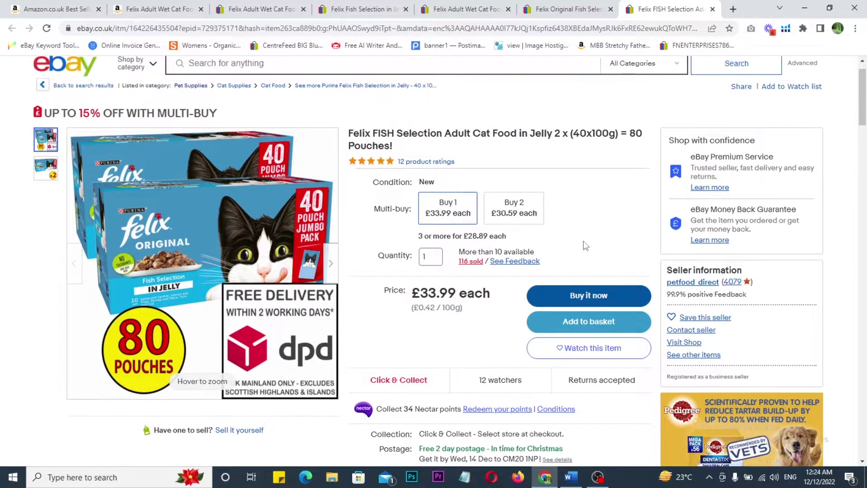
Mark the sold quantity, the price and the pack multiple in the title on the 80-pouch Felix listing
{"action": "left_click_drag", "start_coordinate": [443, 273], "coordinate": [522, 317]}
{"action": "left_click_drag", "start_coordinate": [566, 281], "coordinate": [610, 281]}
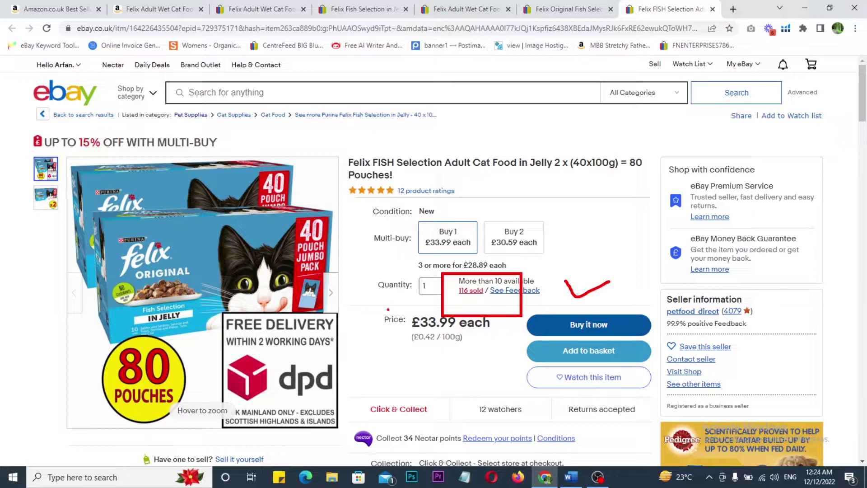
{"action": "left_click_drag", "start_coordinate": [402, 302], "coordinate": [509, 352]}
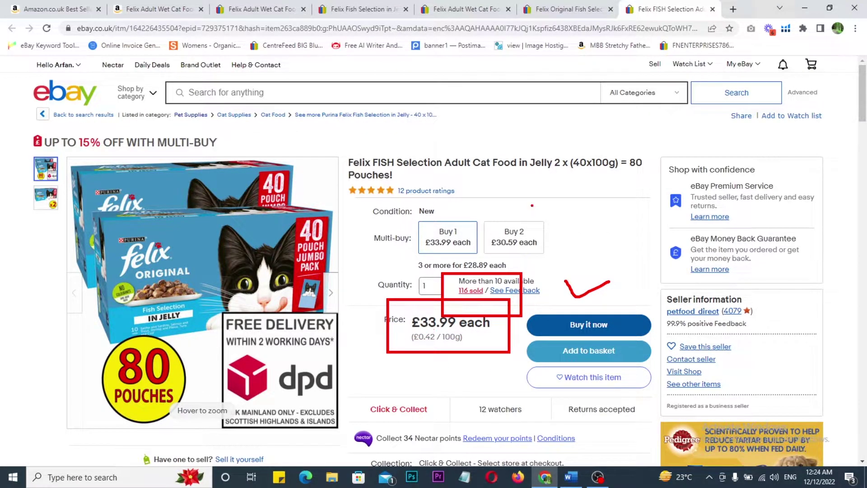
{"action": "left_click_drag", "start_coordinate": [551, 145], "coordinate": [581, 189]}
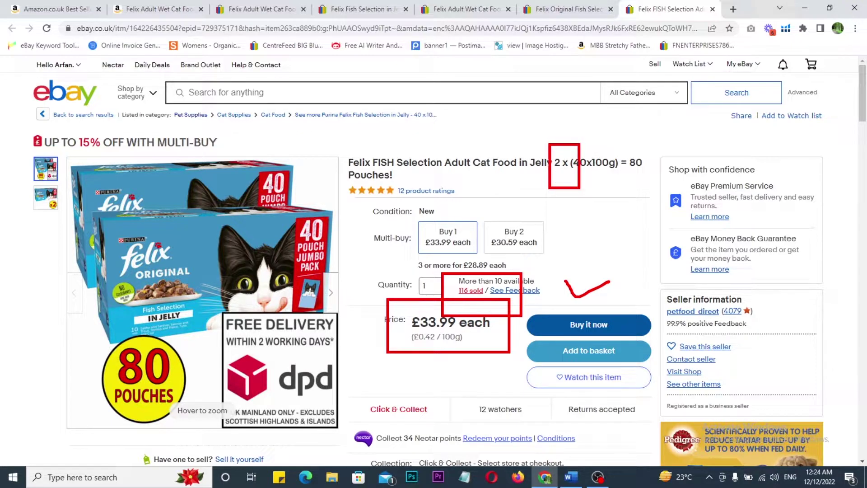
Compare the Amazon price of the 40-pouch Felix pack with the price of the 80-pouch eBay listing
{"action": "left_click", "coordinate": [155, 8]}
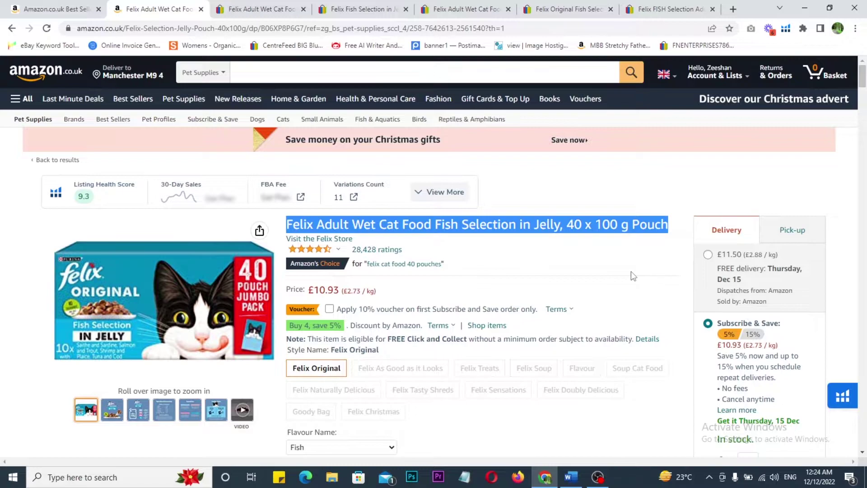
{"action": "left_click", "coordinate": [615, 239]}
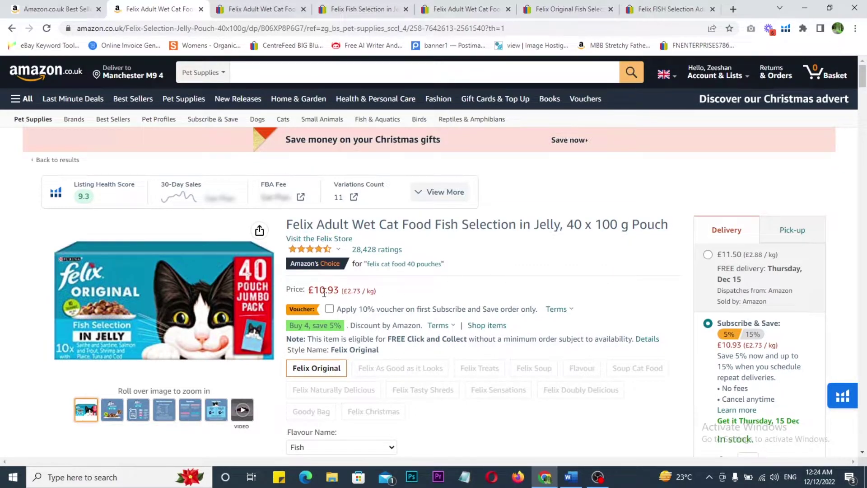
{"action": "left_click_drag", "start_coordinate": [318, 290], "coordinate": [333, 291]}
{"action": "left_click", "coordinate": [669, 9]}
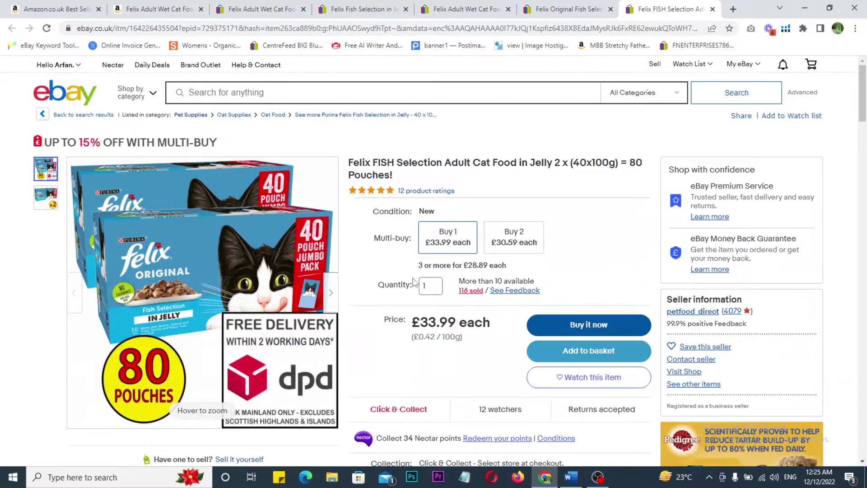
{"action": "left_click_drag", "start_coordinate": [416, 322], "coordinate": [445, 318]}
{"action": "left_click", "coordinate": [427, 325]}
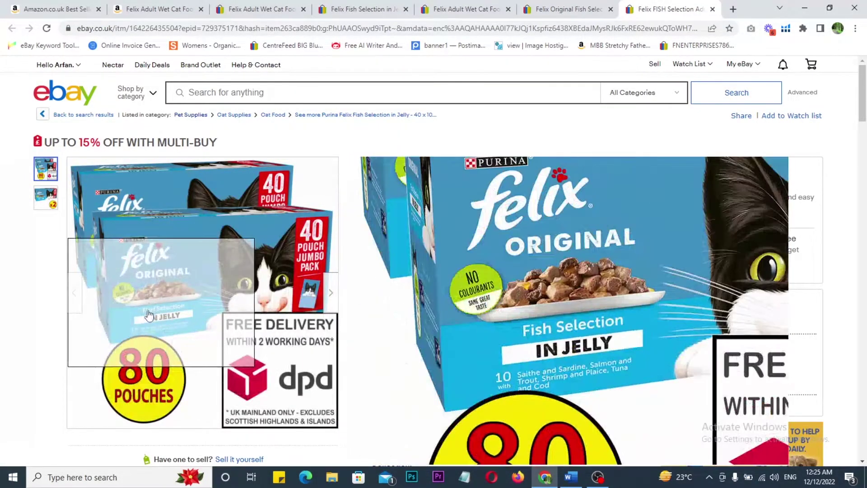
Compare the product images of the £20.10 and £26.14 Felix eBay listings with the image on the Amazon product page
{"action": "left_click", "coordinate": [558, 9]}
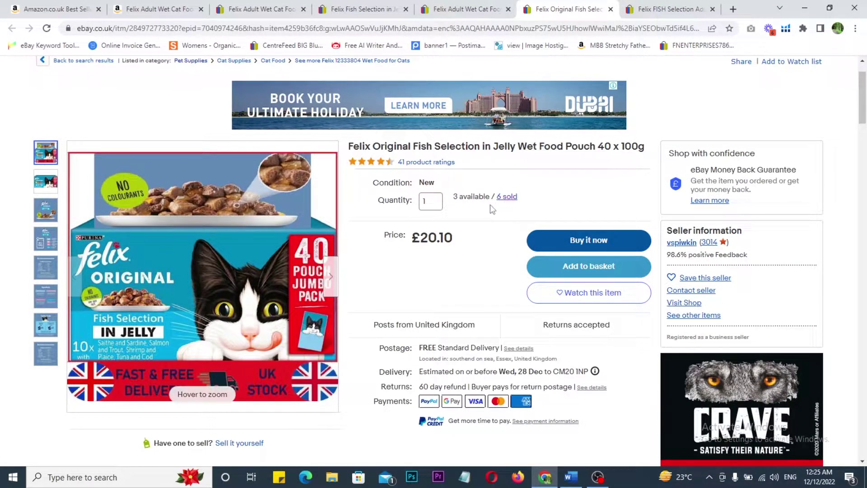
{"action": "mouse_move", "coordinate": [149, 289]}
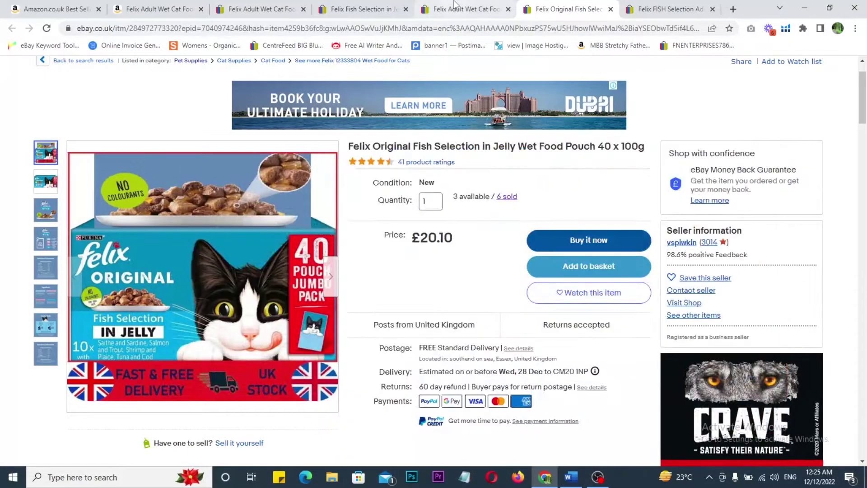
{"action": "left_click", "coordinate": [454, 6]}
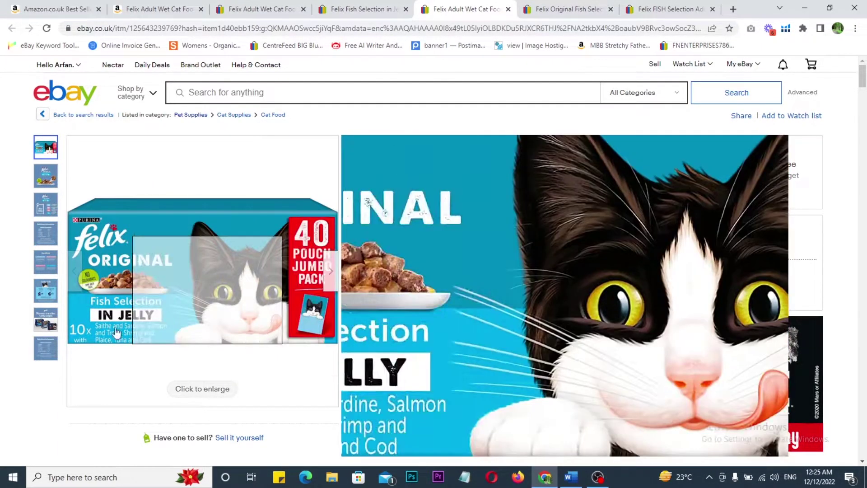
{"action": "left_click", "coordinate": [156, 9]}
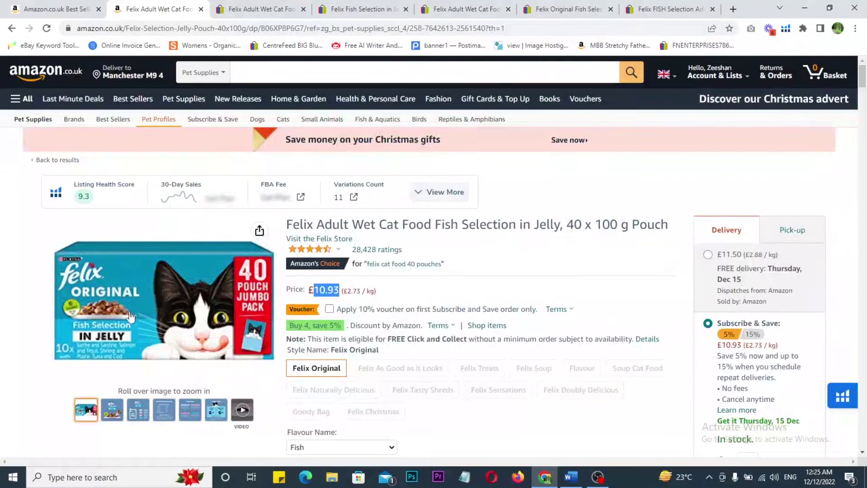
{"action": "left_click", "coordinate": [472, 4]}
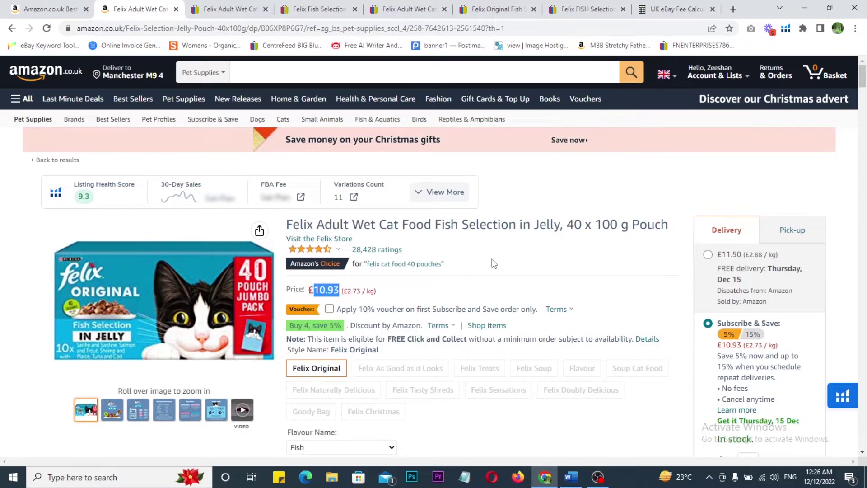
Check the price and the voucher offer on the Amazon Felix product page
{"action": "scroll", "coordinate": [500, 256], "scroll_direction": "down", "scroll_amount": 1}
{"action": "left_click", "coordinate": [330, 208]}
{"action": "scroll", "coordinate": [340, 195], "scroll_direction": "up", "scroll_amount": 2}
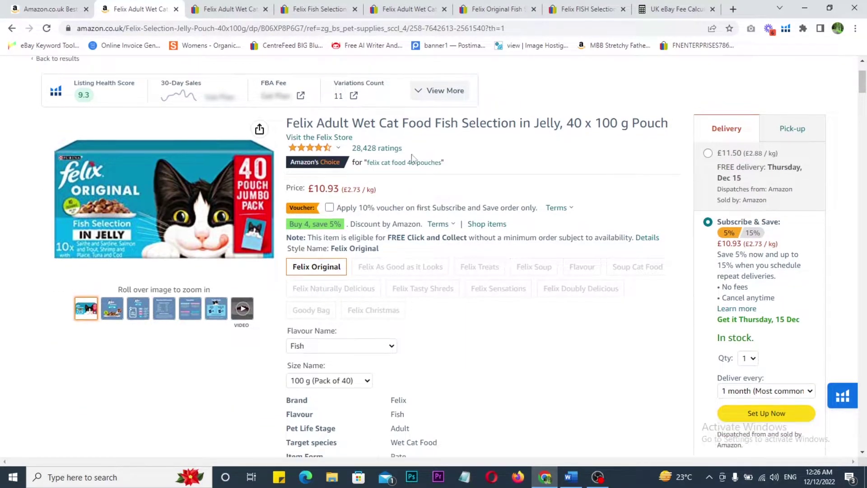
Go to the eBay search results, handwrite a selling price of 20.99 and "2% add" beside the listings, and clear the notes
{"action": "left_click", "coordinate": [316, 9]}
{"action": "left_click", "coordinate": [245, 5]}
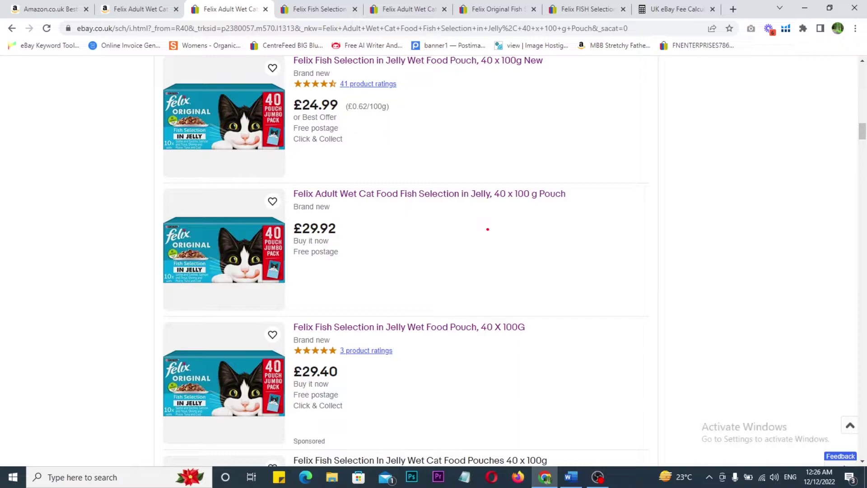
{"action": "mouse_move", "coordinate": [635, 102]}
{"action": "left_mouse_down"}
{"action": "mouse_move", "coordinate": [651, 145]}
{"action": "mouse_move", "coordinate": [689, 132]}
{"action": "mouse_move", "coordinate": [681, 118]}
{"action": "mouse_move", "coordinate": [733, 101]}
{"action": "mouse_move", "coordinate": [746, 121]}
{"action": "left_mouse_up"}
{"action": "left_click", "coordinate": [723, 111]}
{"action": "left_click_drag", "start_coordinate": [765, 89], "coordinate": [763, 120]}
{"action": "mouse_move", "coordinate": [577, 232]}
{"action": "left_mouse_down"}
{"action": "mouse_move", "coordinate": [584, 224]}
{"action": "mouse_move", "coordinate": [636, 250]}
{"action": "left_mouse_up"}
{"action": "left_click_drag", "start_coordinate": [658, 202], "coordinate": [646, 241]}
{"action": "mouse_move", "coordinate": [703, 210]}
{"action": "left_mouse_down"}
{"action": "mouse_move", "coordinate": [687, 225]}
{"action": "mouse_move", "coordinate": [716, 224]}
{"action": "mouse_move", "coordinate": [764, 172]}
{"action": "left_mouse_up"}
{"action": "mouse_move", "coordinate": [770, 224]}
{"action": "left_mouse_down"}
{"action": "mouse_move", "coordinate": [788, 210]}
{"action": "mouse_move", "coordinate": [802, 212]}
{"action": "left_mouse_up"}
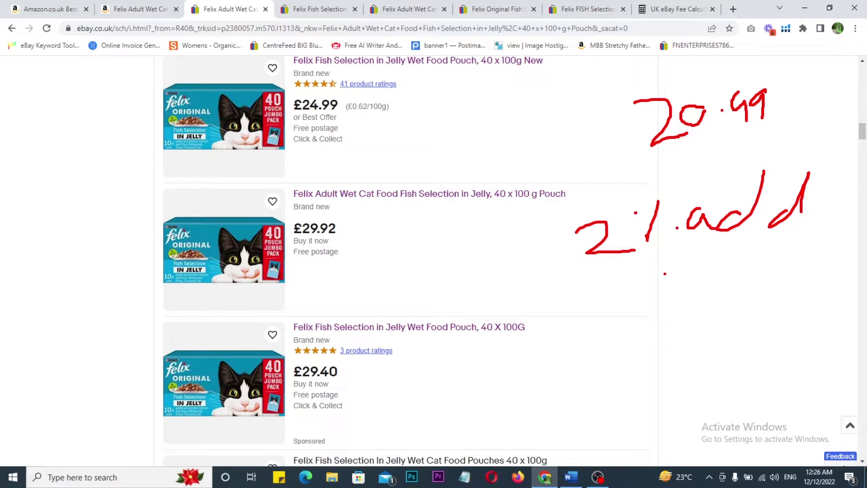
{"action": "key", "text": "Escape"}
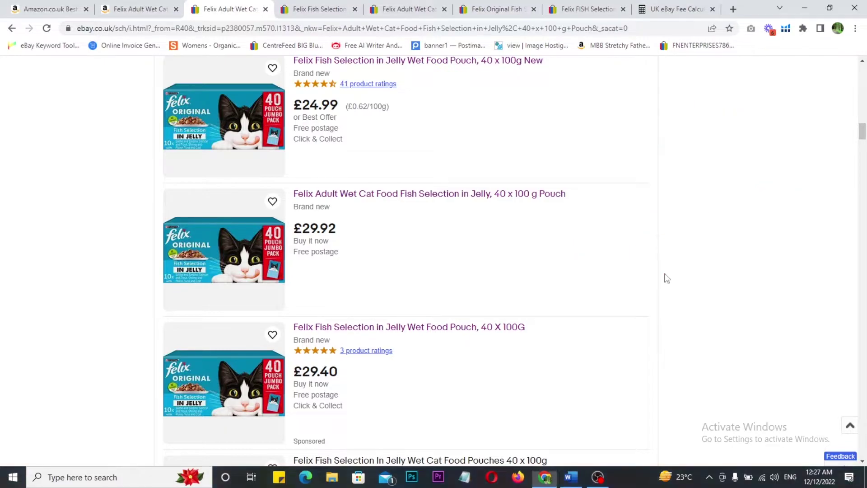
Recheck the Amazon price, and in the UK eBay Fee Calculator set the item cost to 10.93 and the sold price to 20.99
{"action": "left_click", "coordinate": [156, 6]}
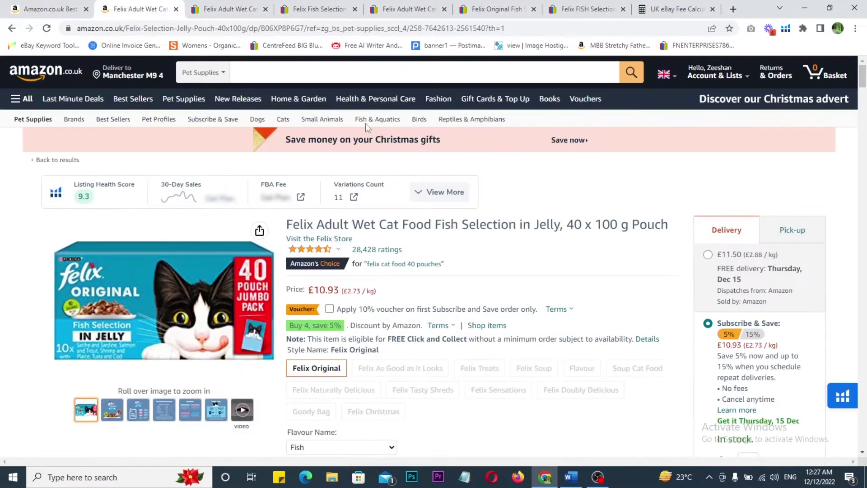
{"action": "left_click", "coordinate": [676, 9]}
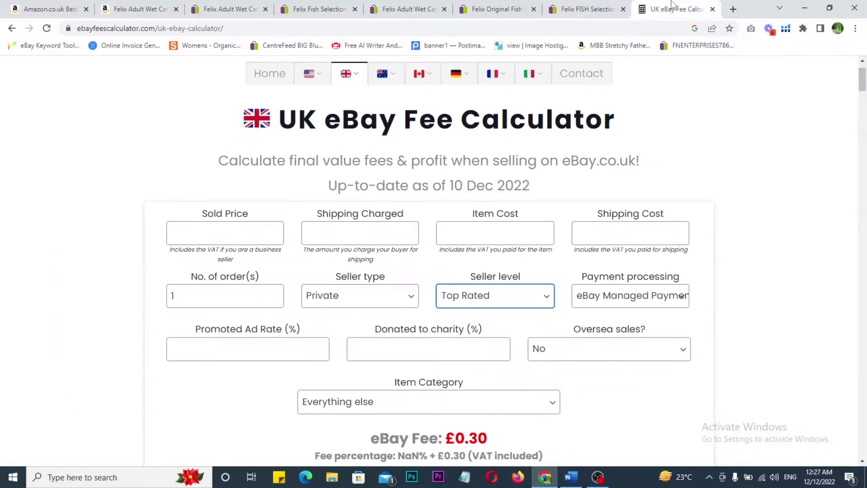
{"action": "left_click", "coordinate": [476, 233]}
{"action": "type", "text": "10.93"}
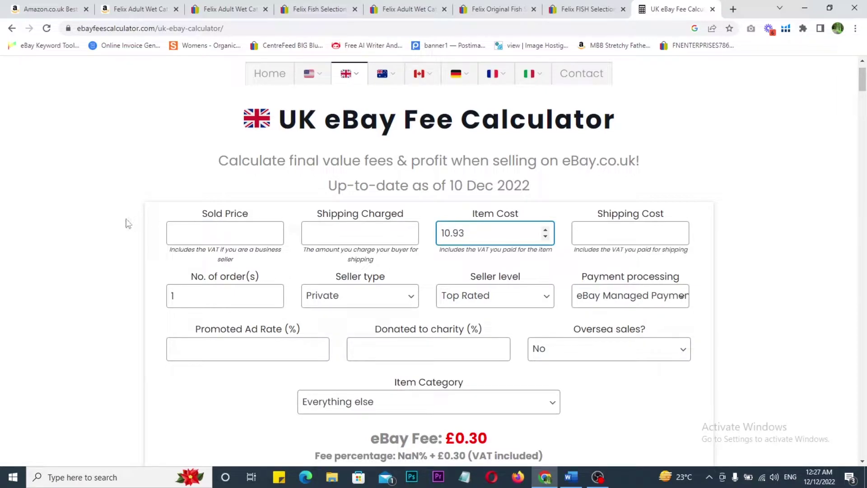
{"action": "left_click", "coordinate": [92, 223]}
{"action": "left_click", "coordinate": [187, 235]}
{"action": "type", "text": "20.99"}
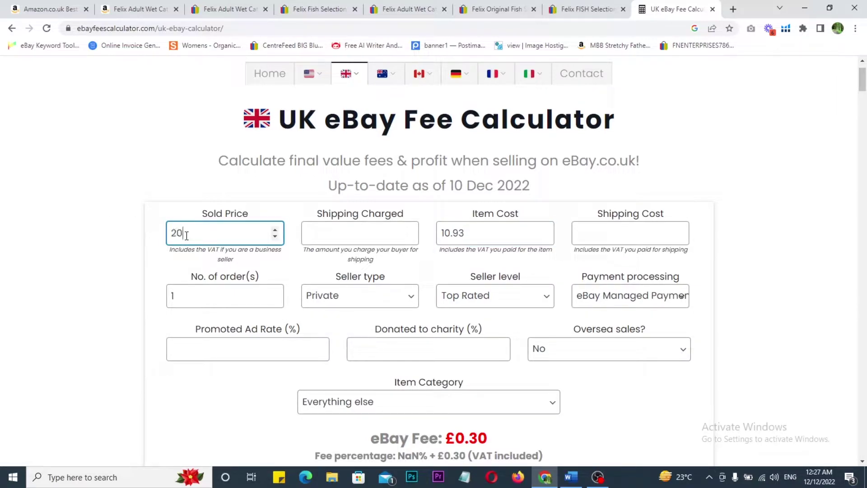
{"action": "left_click", "coordinate": [41, 211]}
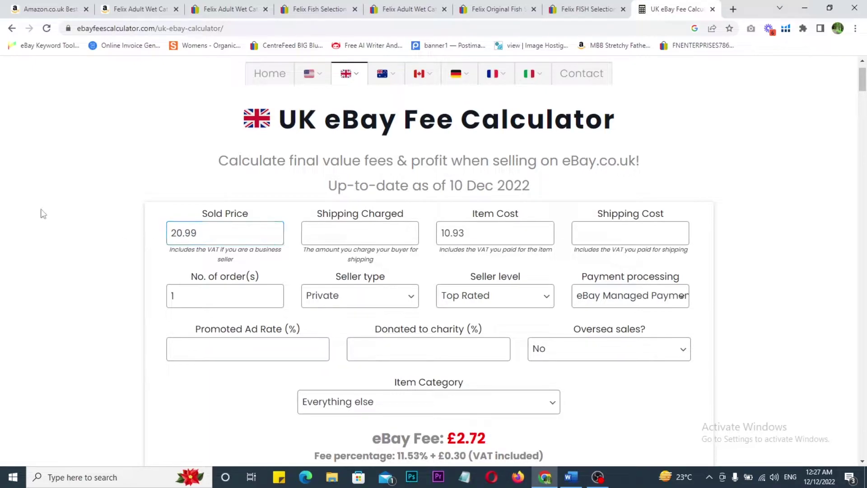
Examine the calculated eBay fee and total profit, mark them on screen, and clear the marks
{"action": "scroll", "coordinate": [60, 200], "scroll_direction": "down", "scroll_amount": 3}
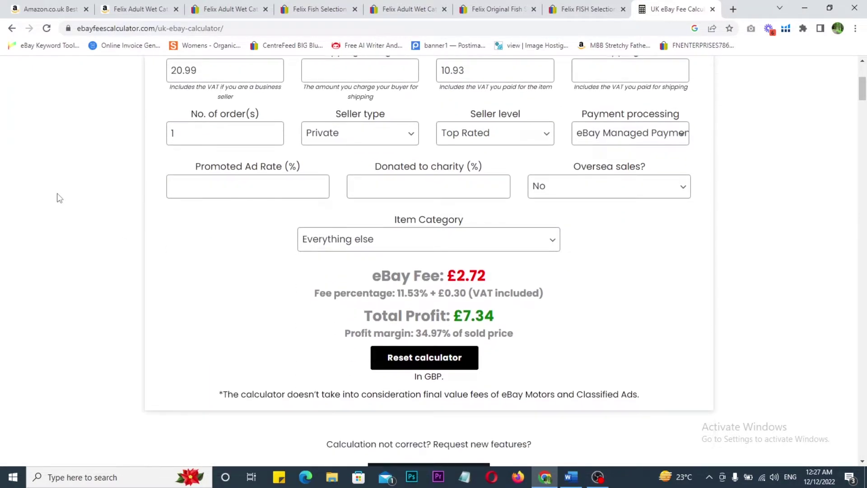
{"action": "scroll", "coordinate": [58, 197], "scroll_direction": "down", "scroll_amount": 1}
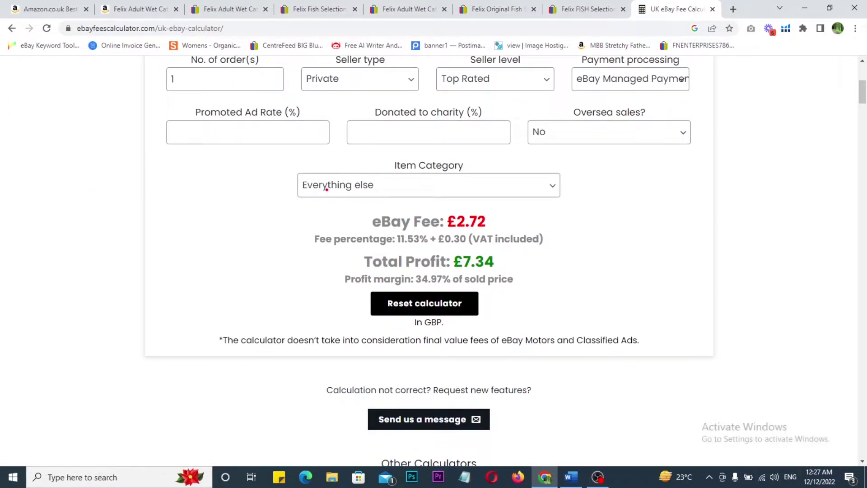
{"action": "mouse_move", "coordinate": [289, 199]}
{"action": "left_mouse_down"}
{"action": "mouse_move", "coordinate": [507, 283]}
{"action": "mouse_move", "coordinate": [621, 347]}
{"action": "left_mouse_up"}
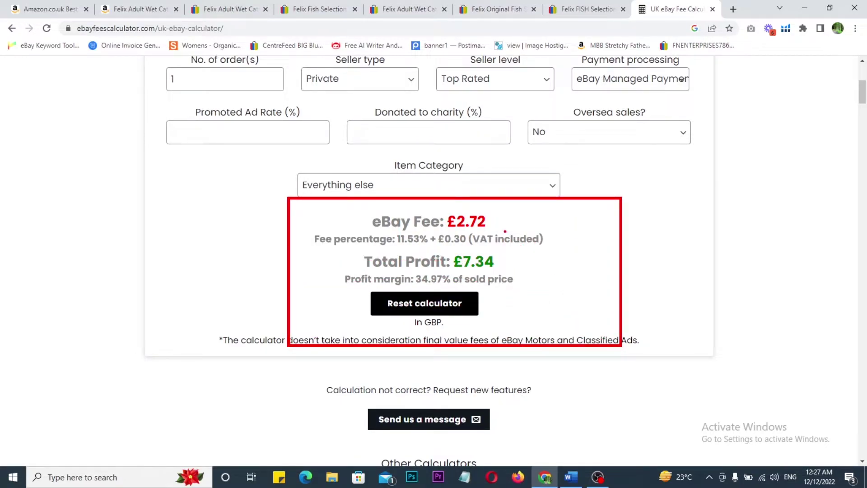
{"action": "left_click_drag", "start_coordinate": [609, 208], "coordinate": [656, 208]}
{"action": "mouse_move", "coordinate": [343, 241]}
{"action": "left_mouse_down"}
{"action": "mouse_move", "coordinate": [390, 262]}
{"action": "mouse_move", "coordinate": [607, 273]}
{"action": "left_mouse_up"}
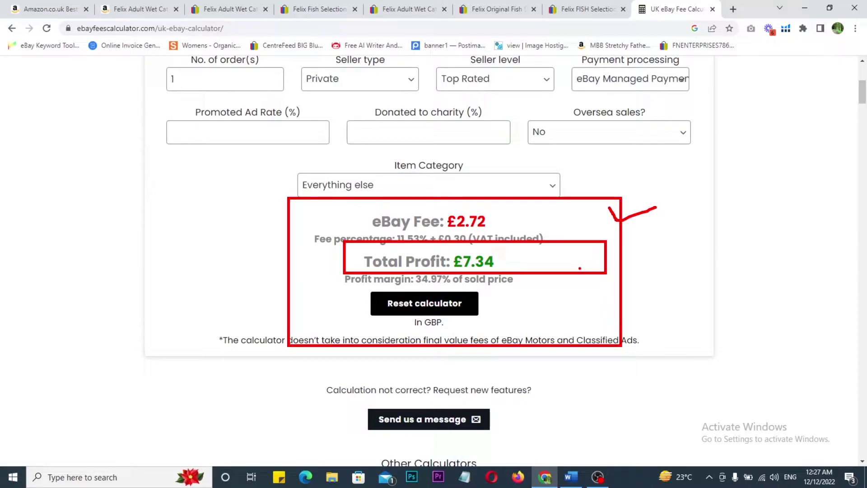
{"action": "key", "text": "Escape"}
Set the promoted ad rate to 2% and check the recalculated total profit
{"action": "scroll", "coordinate": [579, 267], "scroll_direction": "up", "scroll_amount": 1}
{"action": "left_click", "coordinate": [195, 188]}
{"action": "type", "text": "2"}
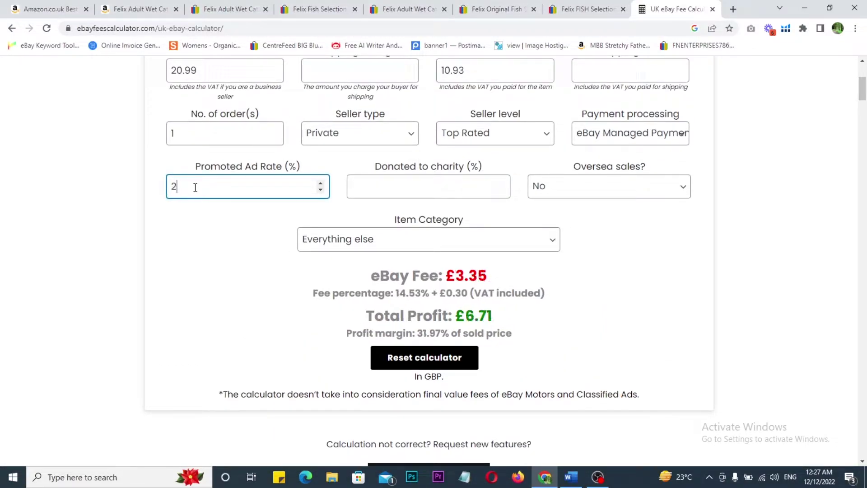
{"action": "left_click", "coordinate": [182, 272]}
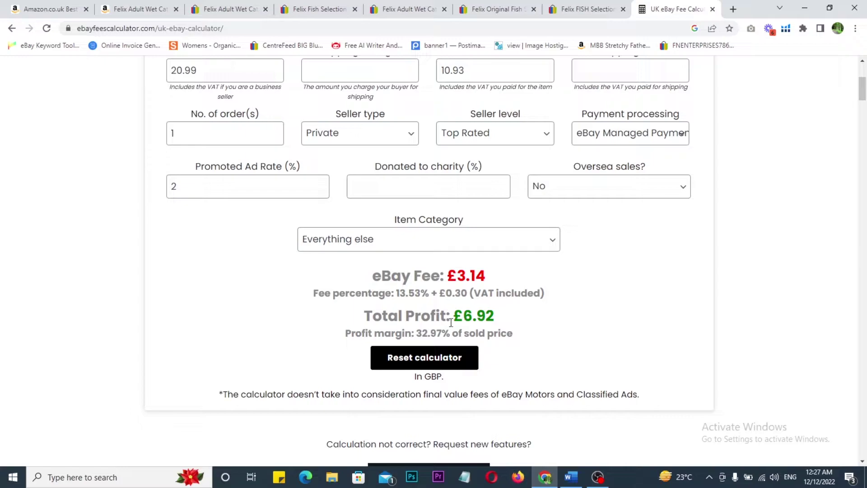
{"action": "mouse_move", "coordinate": [441, 254]}
{"action": "left_mouse_down"}
{"action": "mouse_move", "coordinate": [500, 288]}
{"action": "mouse_move", "coordinate": [531, 268]}
{"action": "left_mouse_up"}
{"action": "key", "text": "Escape"}
Review the seller level options, keep Top Rated selected, and check the total profit for it
{"action": "scroll", "coordinate": [534, 286], "scroll_direction": "up", "scroll_amount": 3}
{"action": "left_click", "coordinate": [535, 248]}
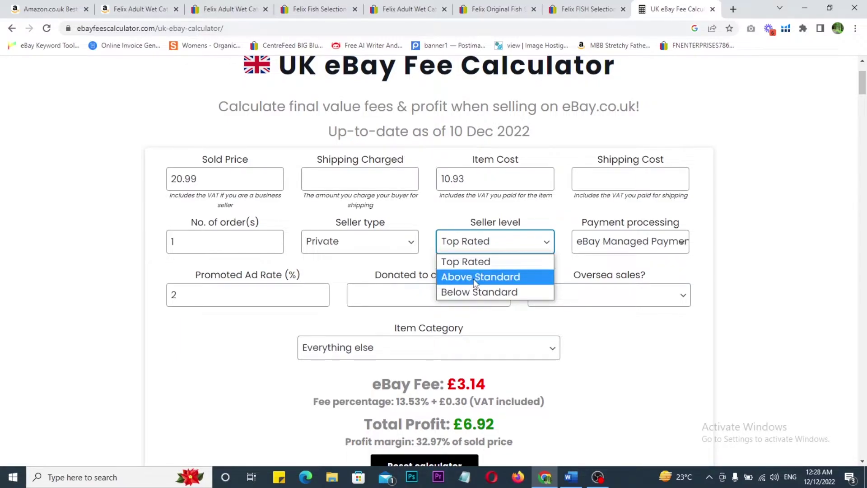
{"action": "left_click", "coordinate": [487, 262]}
{"action": "scroll", "coordinate": [486, 263], "scroll_direction": "down", "scroll_amount": 2}
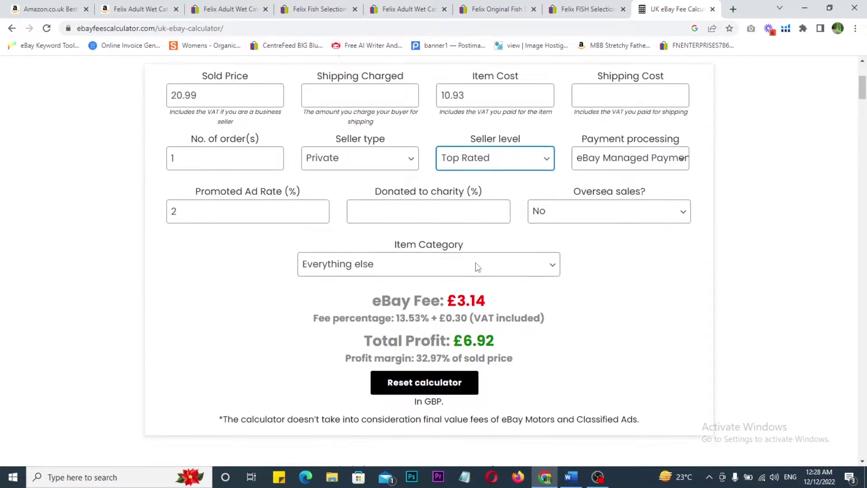
{"action": "scroll", "coordinate": [477, 267], "scroll_direction": "down", "scroll_amount": 1}
{"action": "double_click", "coordinate": [480, 315]}
{"action": "left_click", "coordinate": [575, 333]}
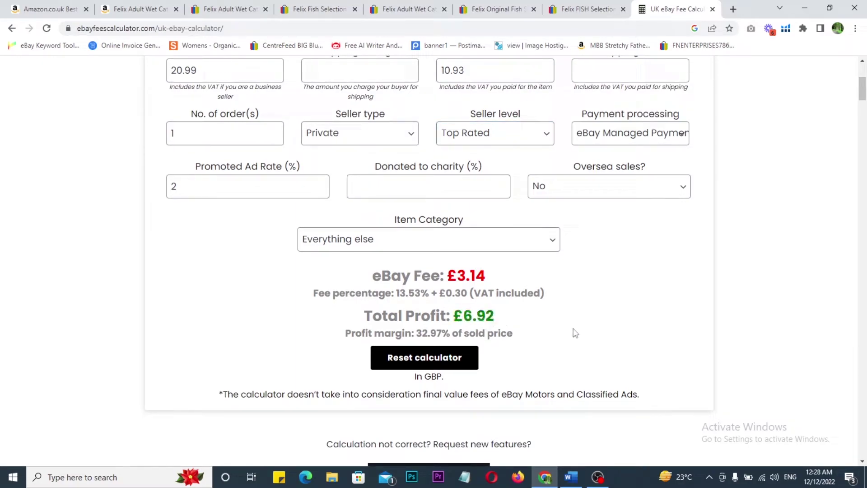
Set the seller level to Above Standard and check the total profit for it
{"action": "scroll", "coordinate": [564, 312], "scroll_direction": "up", "scroll_amount": 3}
{"action": "left_click", "coordinate": [544, 246]}
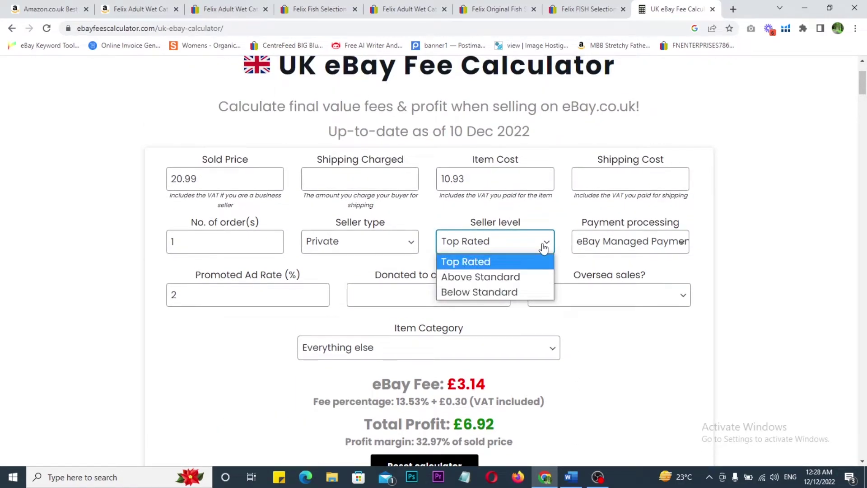
{"action": "left_click", "coordinate": [515, 281]}
{"action": "scroll", "coordinate": [452, 315], "scroll_direction": "down", "scroll_amount": 3}
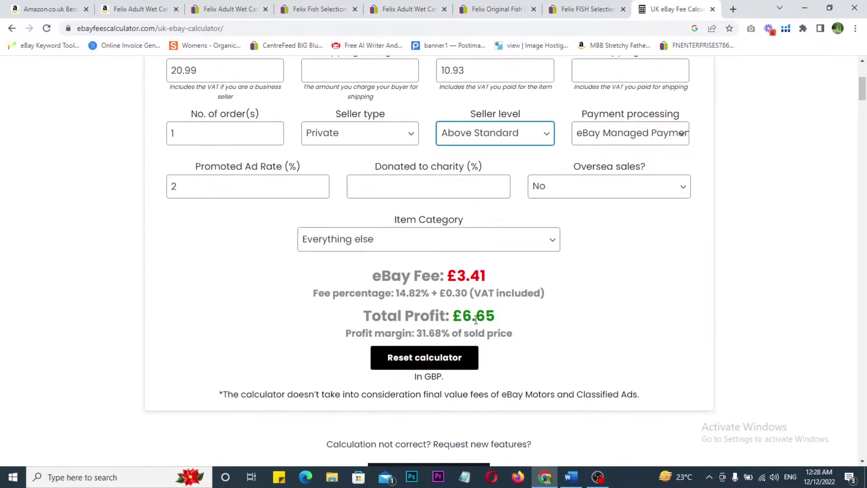
{"action": "left_click_drag", "start_coordinate": [453, 315], "coordinate": [565, 332]}
{"action": "left_click", "coordinate": [566, 332]}
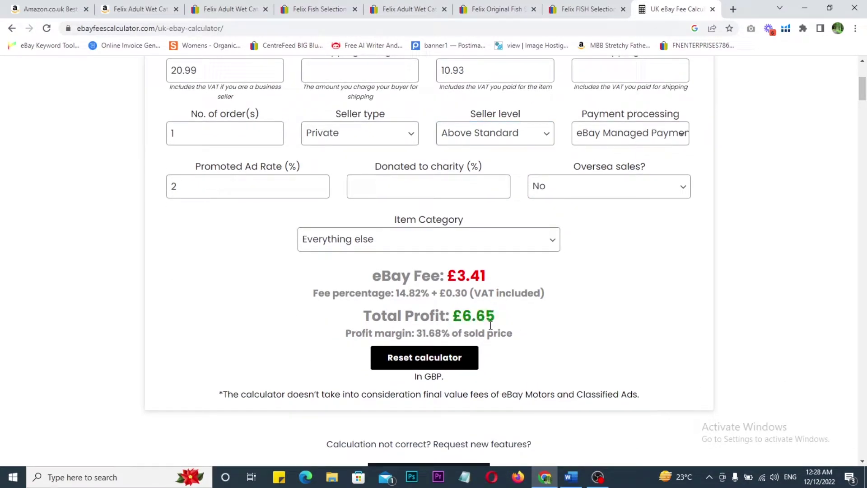
Set the seller level to Below Standard and check the resulting eBay fee and total profit
{"action": "scroll", "coordinate": [528, 343], "scroll_direction": "up", "scroll_amount": 3}
{"action": "left_click", "coordinate": [536, 243]}
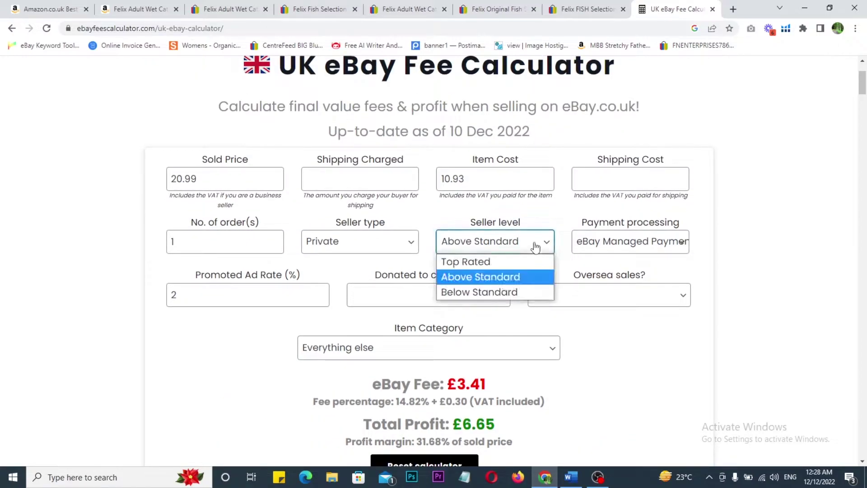
{"action": "left_click", "coordinate": [503, 292]}
{"action": "scroll", "coordinate": [550, 319], "scroll_direction": "down", "scroll_amount": 3}
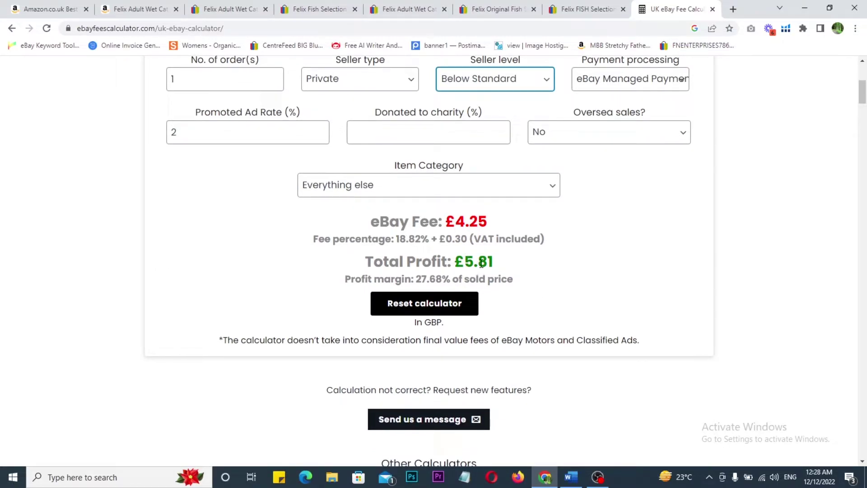
Check the total profit at the 2% ad rate, then clear the promoted ad rate and check the recalculated profit
{"action": "mouse_move", "coordinate": [447, 247]}
{"action": "left_mouse_down"}
{"action": "mouse_move", "coordinate": [520, 277]}
{"action": "mouse_move", "coordinate": [579, 245]}
{"action": "left_mouse_up"}
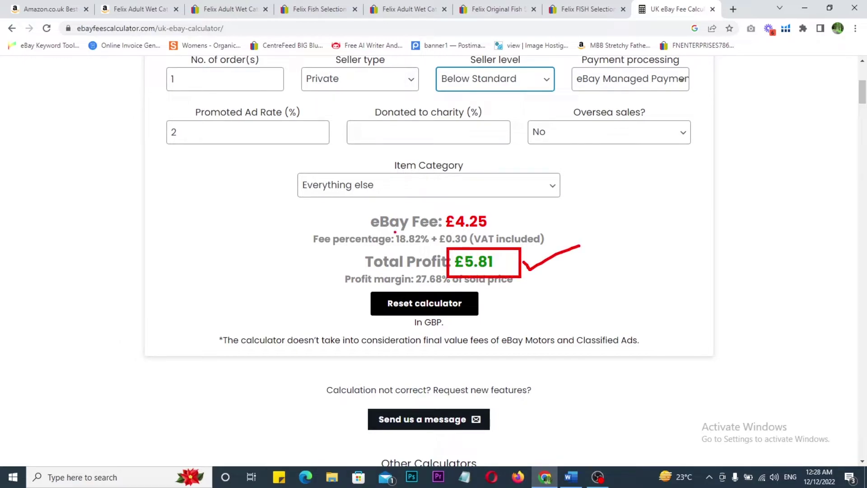
{"action": "left_click_drag", "start_coordinate": [203, 132], "coordinate": [112, 138]}
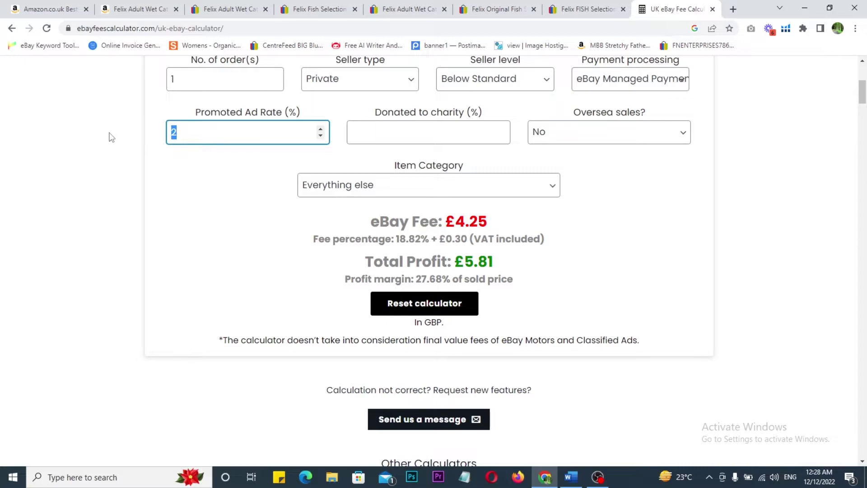
{"action": "key", "text": "BackSpace"}
{"action": "left_click", "coordinate": [208, 241]}
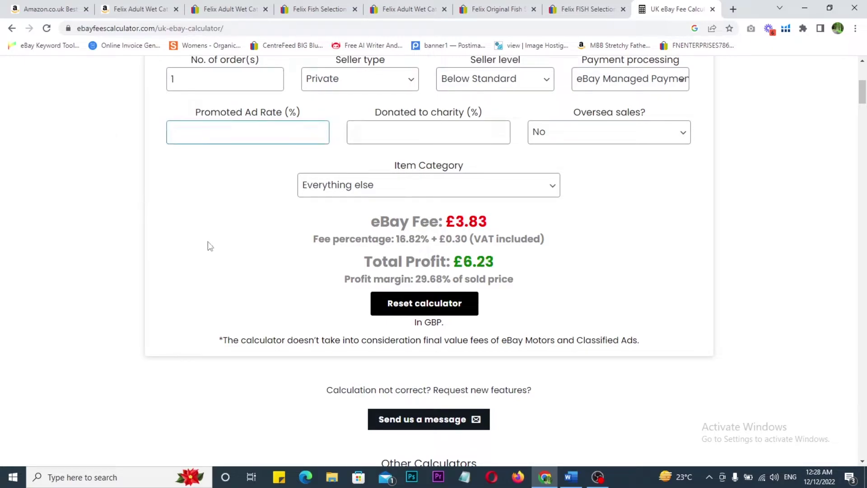
{"action": "mouse_move", "coordinate": [356, 246]}
{"action": "left_mouse_down"}
{"action": "mouse_move", "coordinate": [539, 276]}
{"action": "mouse_move", "coordinate": [571, 252]}
{"action": "left_mouse_up"}
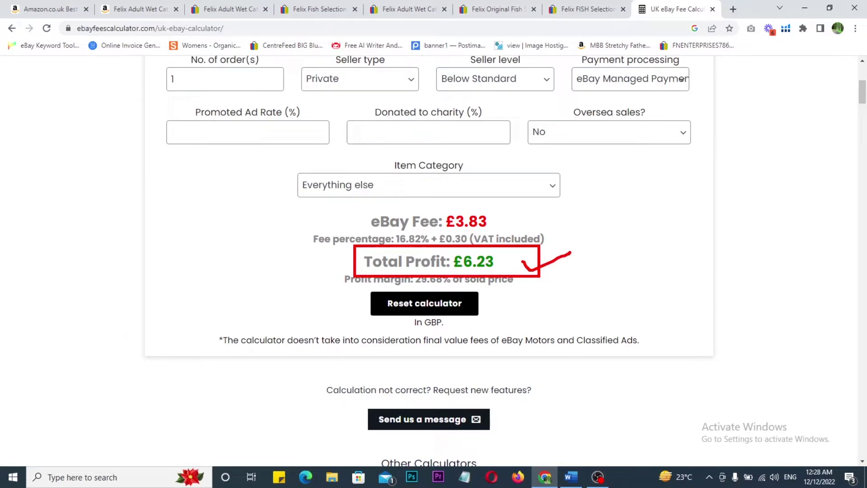
Look back over the open eBay listings for the Felix 40 x 100g pouches and the Amazon product page
{"action": "left_click", "coordinate": [497, 9]}
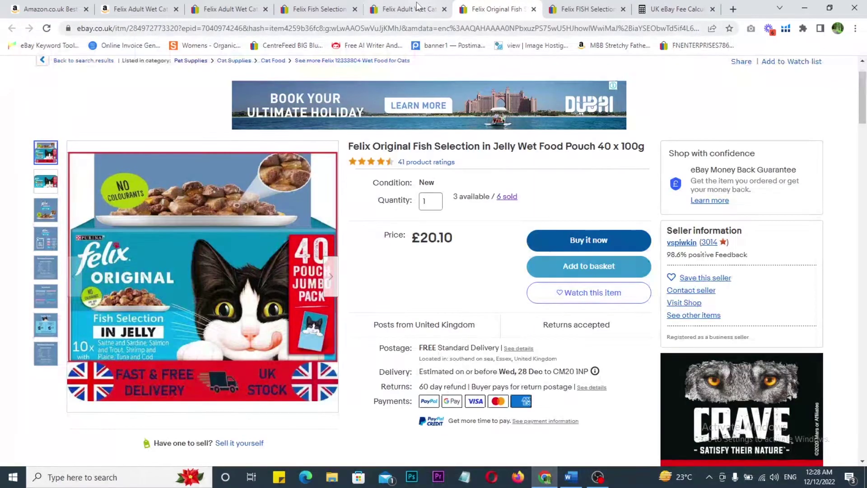
{"action": "left_click", "coordinate": [419, 7]}
{"action": "left_click", "coordinate": [309, 8]}
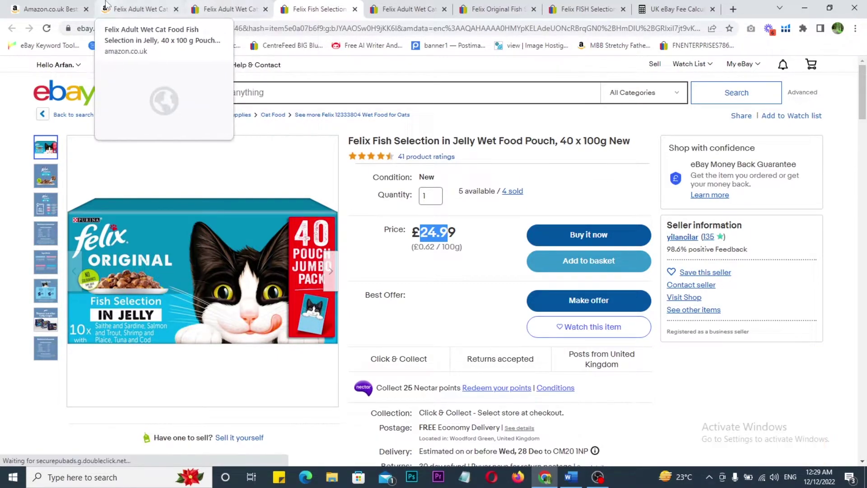
{"action": "left_click", "coordinate": [50, 9]}
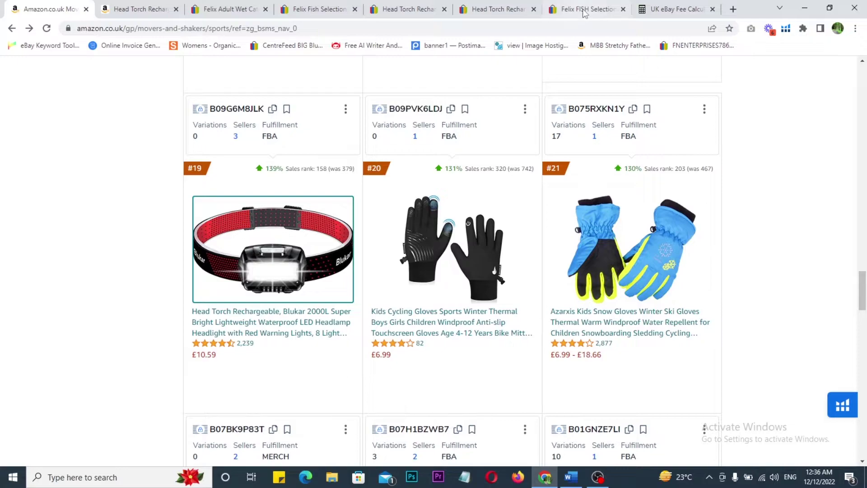
Open the 80-pouch Felix FISH Selection eBay listing, annotate it with 100 and a circled mark with two arrows, and clear the drawing
{"action": "left_click", "coordinate": [585, 9]}
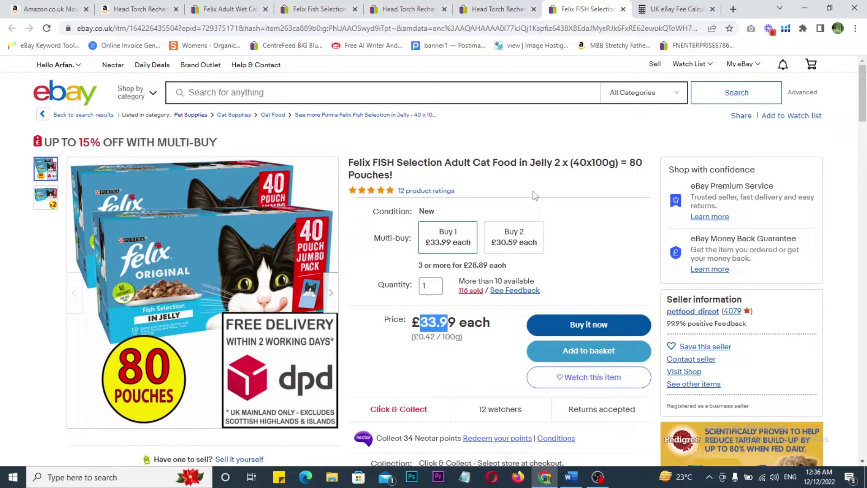
{"action": "left_click_drag", "start_coordinate": [482, 112], "coordinate": [482, 137]}
{"action": "mouse_move", "coordinate": [512, 111]}
{"action": "left_mouse_down"}
{"action": "mouse_move", "coordinate": [556, 120]}
{"action": "mouse_move", "coordinate": [579, 114]}
{"action": "left_mouse_up"}
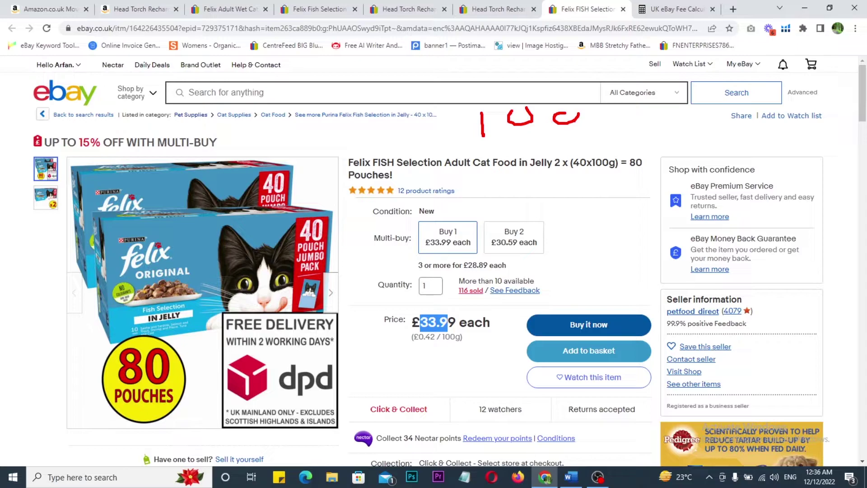
{"action": "mouse_move", "coordinate": [632, 110]}
{"action": "left_mouse_down"}
{"action": "mouse_move", "coordinate": [641, 129]}
{"action": "mouse_move", "coordinate": [672, 107]}
{"action": "left_mouse_up"}
{"action": "mouse_move", "coordinate": [509, 213]}
{"action": "left_mouse_down"}
{"action": "mouse_move", "coordinate": [514, 233]}
{"action": "mouse_move", "coordinate": [496, 224]}
{"action": "mouse_move", "coordinate": [570, 235]}
{"action": "mouse_move", "coordinate": [479, 221]}
{"action": "mouse_move", "coordinate": [484, 206]}
{"action": "mouse_move", "coordinate": [402, 122]}
{"action": "mouse_move", "coordinate": [381, 122]}
{"action": "mouse_move", "coordinate": [400, 149]}
{"action": "left_mouse_up"}
{"action": "mouse_move", "coordinate": [493, 220]}
{"action": "left_mouse_down"}
{"action": "mouse_move", "coordinate": [352, 235]}
{"action": "mouse_move", "coordinate": [385, 263]}
{"action": "left_mouse_up"}
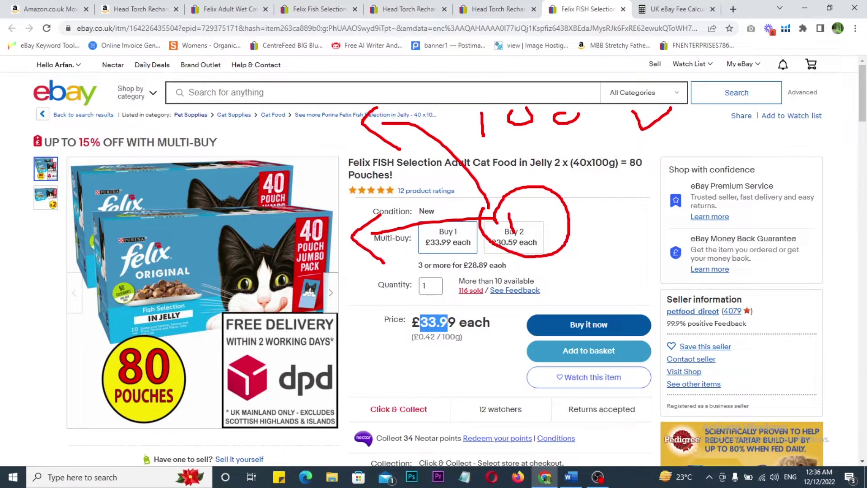
{"action": "key", "text": "Escape"}
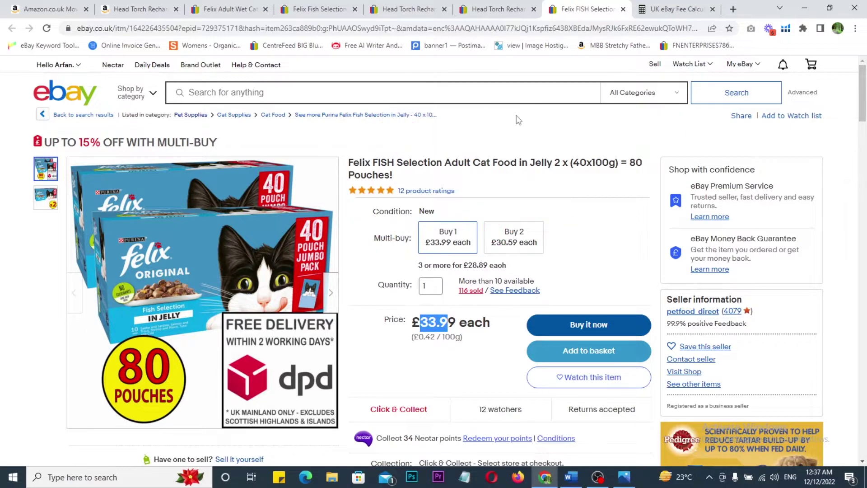
Examine the Amazon branding on the box in the amazon-shipping.jpg picture and minimise the picture
{"action": "left_click", "coordinate": [624, 479]}
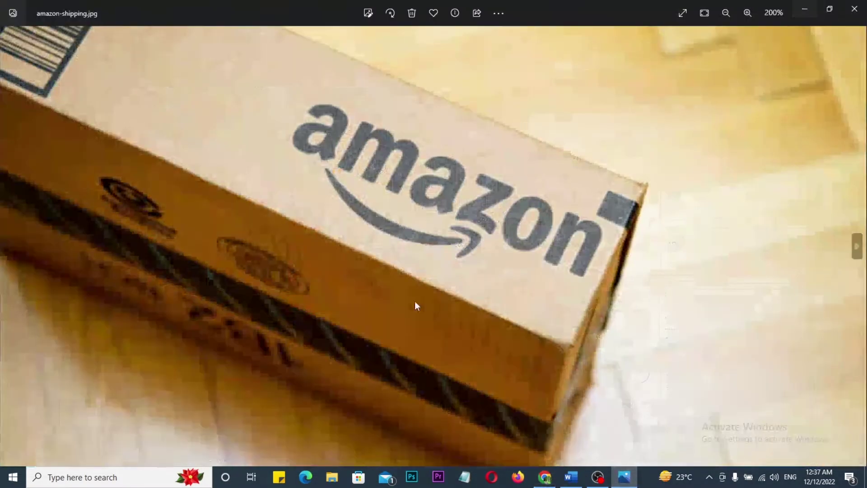
{"action": "left_click_drag", "start_coordinate": [372, 290], "coordinate": [460, 267]}
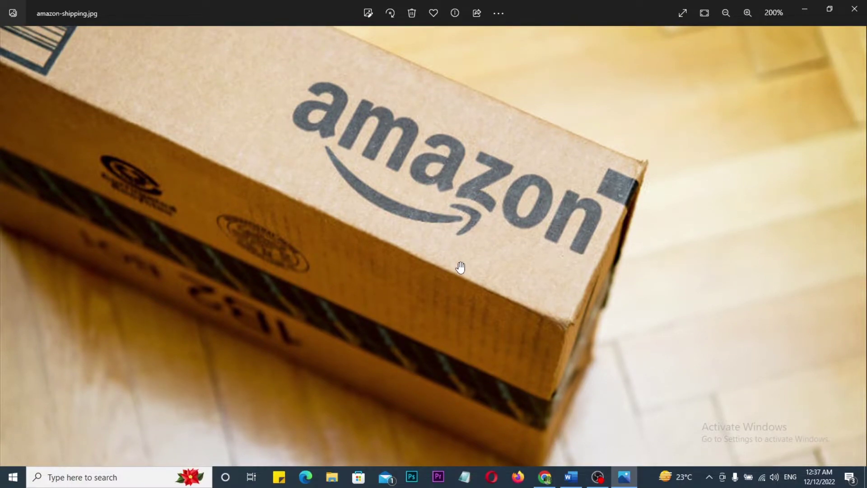
{"action": "left_click_drag", "start_coordinate": [237, 59], "coordinate": [650, 292]}
{"action": "left_click_drag", "start_coordinate": [658, 184], "coordinate": [727, 162]}
{"action": "key", "text": "Escape"}
{"action": "left_click", "coordinate": [805, 9]}
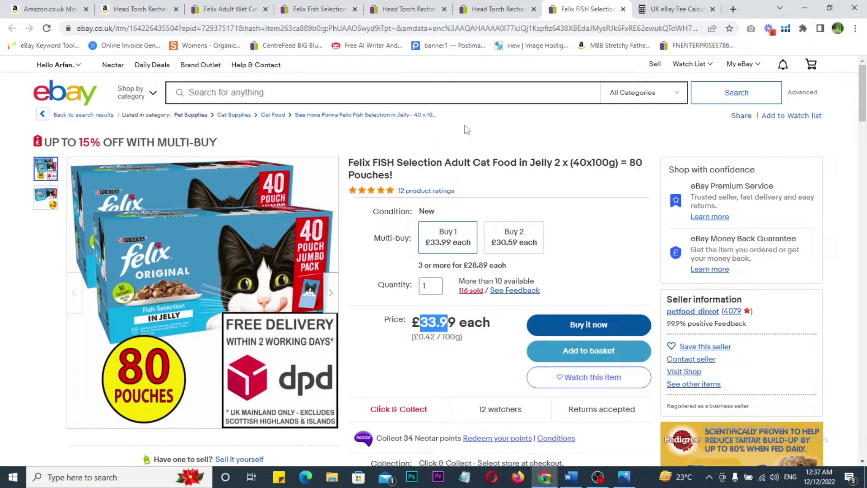
Compare the fulfilment types of the #22 red sledge and the #23 winter gloves on Amazon's Movers and Shakers page
{"action": "key", "text": "ctrl+1"}
{"action": "scroll", "coordinate": [770, 333], "scroll_direction": "up", "scroll_amount": 1}
{"action": "scroll", "coordinate": [771, 333], "scroll_direction": "down", "scroll_amount": 2}
{"action": "scroll", "coordinate": [773, 335], "scroll_direction": "down", "scroll_amount": 1}
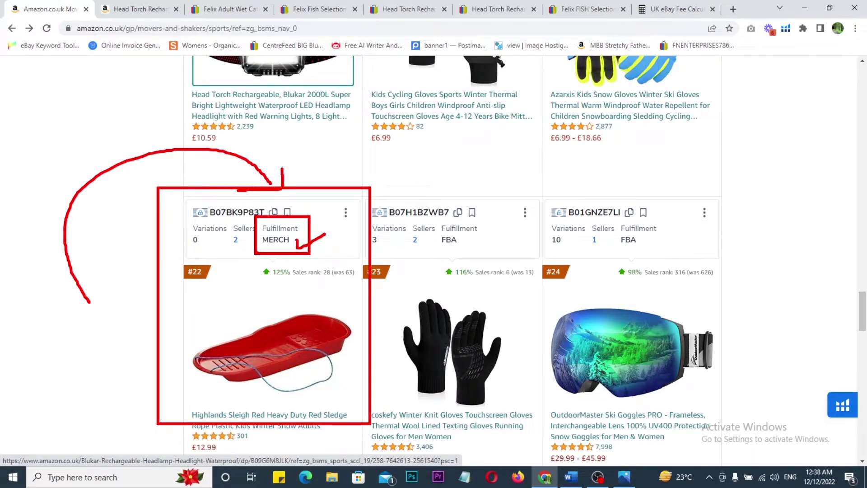
{"action": "left_click_drag", "start_coordinate": [429, 214], "coordinate": [485, 259]}
{"action": "mouse_move", "coordinate": [478, 335]}
{"action": "left_mouse_down"}
{"action": "mouse_move", "coordinate": [500, 341]}
{"action": "mouse_move", "coordinate": [532, 249]}
{"action": "left_mouse_up"}
{"action": "left_click_drag", "start_coordinate": [539, 235], "coordinate": [505, 243]}
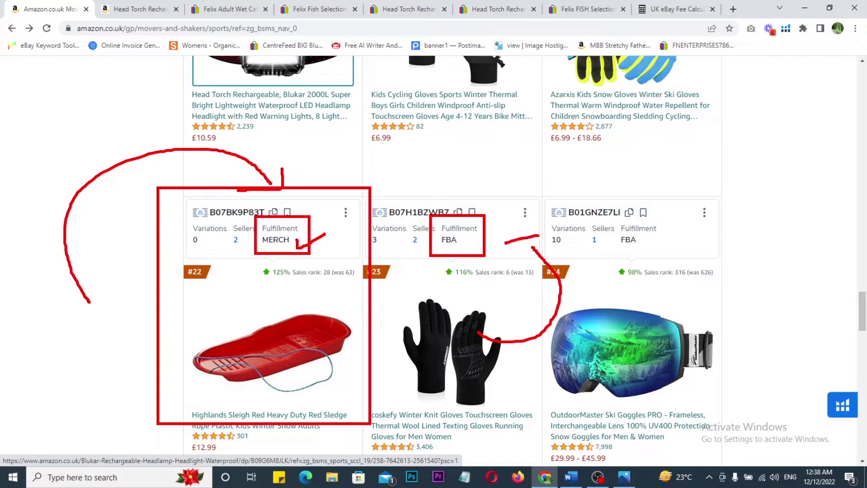
{"action": "key", "text": "Escape"}
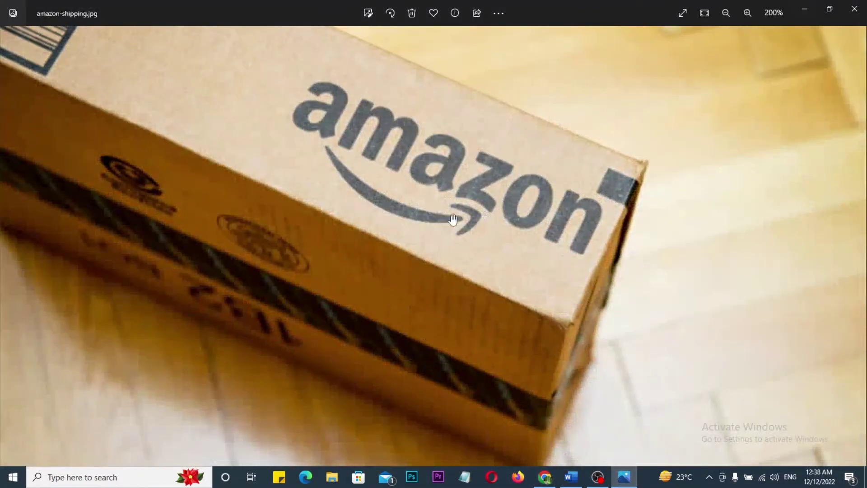
Mark the Amazon logo on the shipping box picture again, and write 1% over the Movers and Shakers page
{"action": "left_click_drag", "start_coordinate": [320, 227], "coordinate": [533, 280]}
{"action": "key", "text": "Escape"}
{"action": "left_click", "coordinate": [803, 8]}
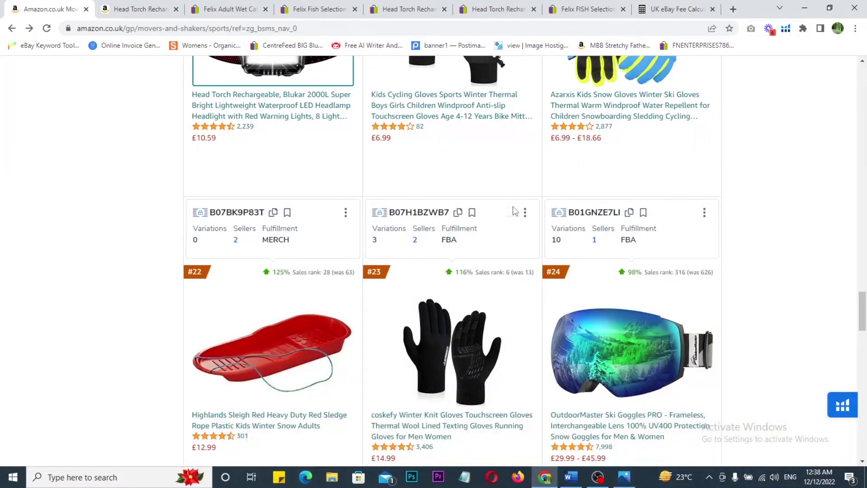
{"action": "left_click_drag", "start_coordinate": [435, 147], "coordinate": [420, 192]}
{"action": "mouse_move", "coordinate": [336, 153]}
{"action": "left_mouse_down"}
{"action": "mouse_move", "coordinate": [328, 179]}
{"action": "mouse_move", "coordinate": [336, 149]}
{"action": "mouse_move", "coordinate": [319, 166]}
{"action": "mouse_move", "coordinate": [372, 184]}
{"action": "left_mouse_up"}
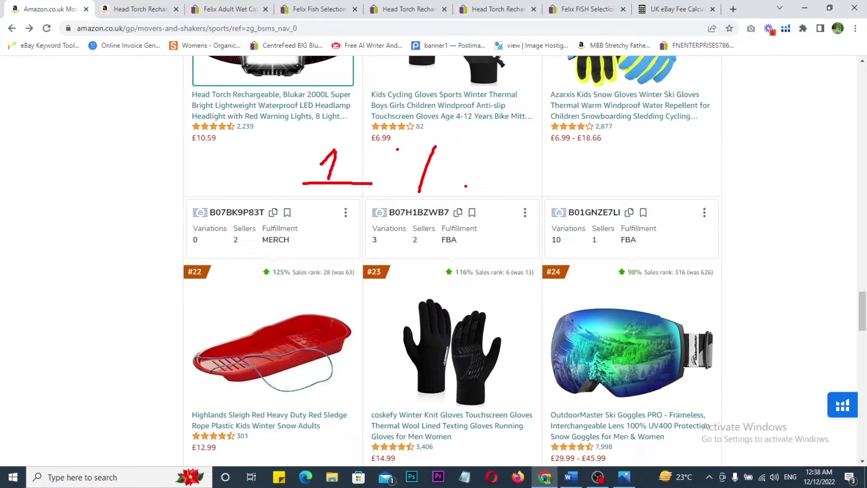
Switch to the Message Template document in Word and find the section "10: AMAZON PACKAGING ISSUE"
{"action": "key", "text": "ctrl+7"}
{"action": "left_click", "coordinate": [574, 479]}
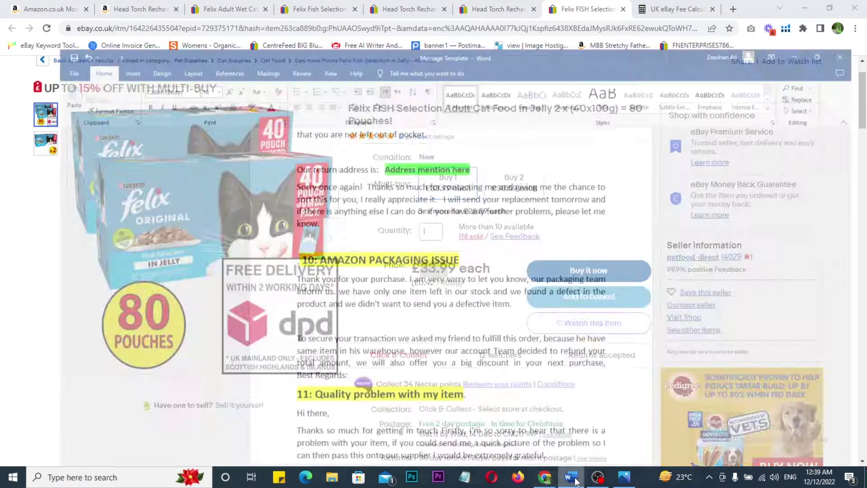
{"action": "left_click_drag", "start_coordinate": [863, 364], "coordinate": [866, 276]}
{"action": "scroll", "coordinate": [424, 282], "scroll_direction": "up", "scroll_amount": 8}
{"action": "scroll", "coordinate": [425, 283], "scroll_direction": "up", "scroll_amount": 6}
{"action": "scroll", "coordinate": [424, 282], "scroll_direction": "down", "scroll_amount": 7}
{"action": "scroll", "coordinate": [425, 282], "scroll_direction": "down", "scroll_amount": 13}
{"action": "scroll", "coordinate": [424, 282], "scroll_direction": "down", "scroll_amount": 13}
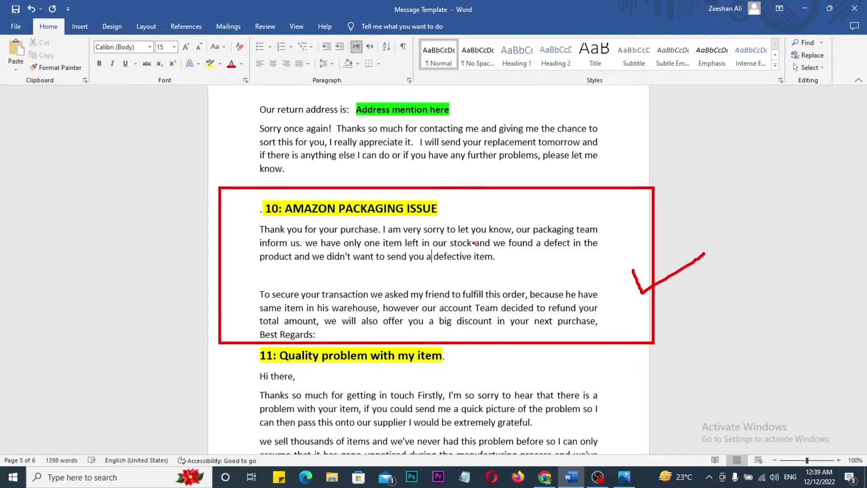
Mark the phrases "our packaging team" and "account Team" in the Amazon packaging issue message
{"action": "left_click", "coordinate": [474, 243]}
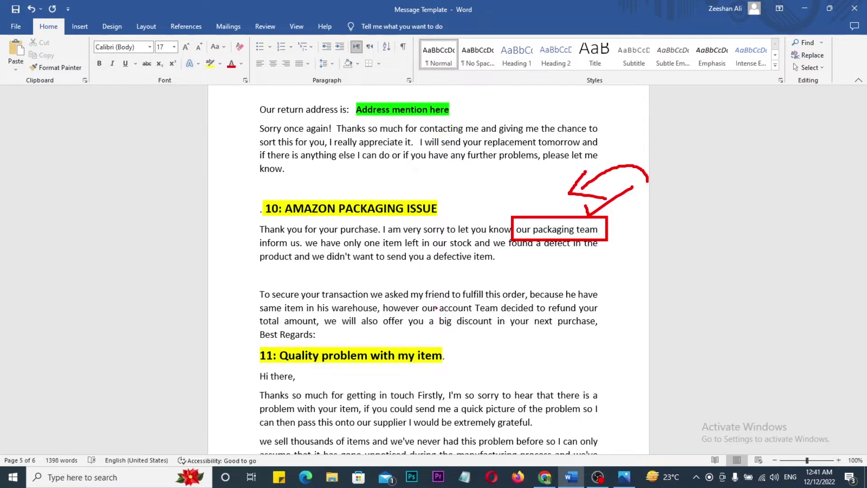
{"action": "left_click_drag", "start_coordinate": [435, 296], "coordinate": [501, 318]}
{"action": "mouse_move", "coordinate": [488, 280]}
{"action": "left_mouse_down"}
{"action": "mouse_move", "coordinate": [494, 291]}
{"action": "mouse_move", "coordinate": [534, 264]}
{"action": "left_mouse_up"}
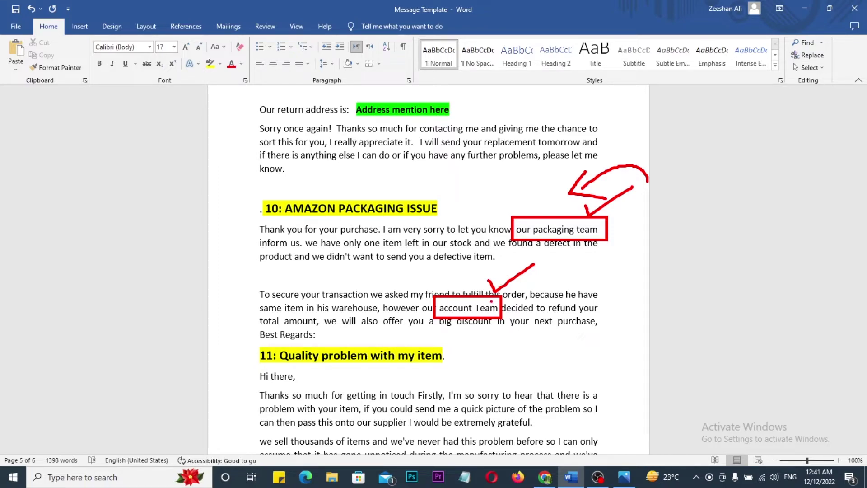
{"action": "mouse_move", "coordinate": [477, 324]}
{"action": "left_mouse_down"}
{"action": "mouse_move", "coordinate": [435, 361]}
{"action": "mouse_move", "coordinate": [336, 331]}
{"action": "mouse_move", "coordinate": [377, 346]}
{"action": "left_mouse_up"}
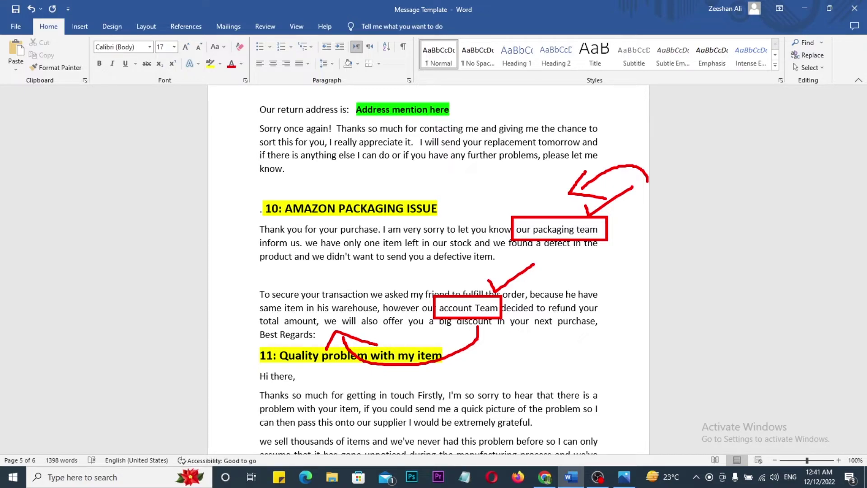
Frame the whole Amazon packaging issue template and mark its sentence offering a big discount on the next purchase
{"action": "mouse_move", "coordinate": [216, 180]}
{"action": "left_mouse_down"}
{"action": "mouse_move", "coordinate": [541, 325]}
{"action": "mouse_move", "coordinate": [687, 375]}
{"action": "left_mouse_up"}
{"action": "left_click_drag", "start_coordinate": [668, 286], "coordinate": [730, 284]}
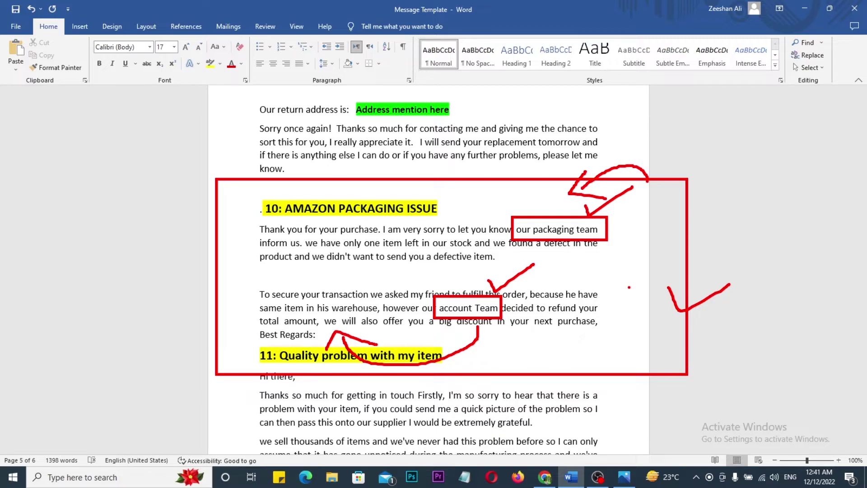
{"action": "mouse_move", "coordinate": [321, 312]}
{"action": "left_mouse_down"}
{"action": "mouse_move", "coordinate": [456, 336]}
{"action": "mouse_move", "coordinate": [641, 336]}
{"action": "left_mouse_up"}
{"action": "mouse_move", "coordinate": [793, 383]}
{"action": "left_mouse_down"}
{"action": "mouse_move", "coordinate": [761, 387]}
{"action": "mouse_move", "coordinate": [641, 352]}
{"action": "mouse_move", "coordinate": [625, 373]}
{"action": "left_mouse_up"}
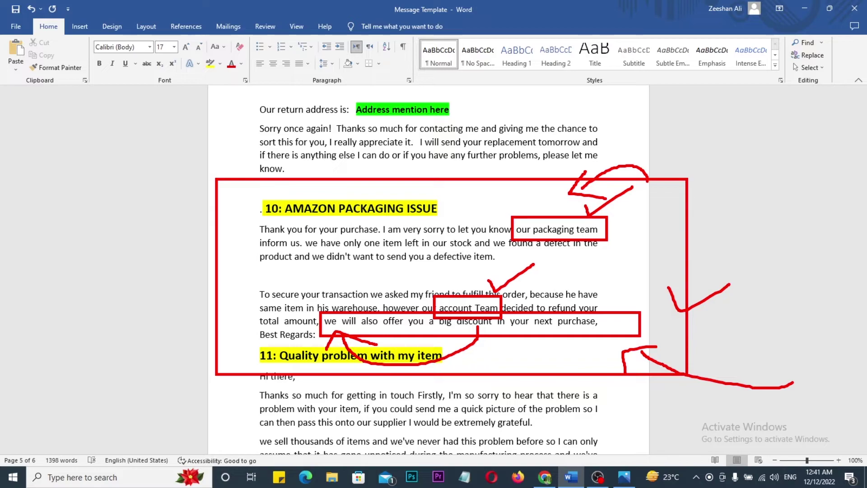
Write a circled 15% beside the packaging issue template and link it to the message with arrows
{"action": "left_click_drag", "start_coordinate": [69, 142], "coordinate": [76, 164]}
{"action": "mouse_move", "coordinate": [96, 134]}
{"action": "left_mouse_down"}
{"action": "mouse_move", "coordinate": [127, 150]}
{"action": "mouse_move", "coordinate": [102, 165]}
{"action": "mouse_move", "coordinate": [143, 113]}
{"action": "mouse_move", "coordinate": [182, 124]}
{"action": "mouse_move", "coordinate": [171, 154]}
{"action": "left_mouse_up"}
{"action": "left_click", "coordinate": [168, 129]}
{"action": "left_click", "coordinate": [204, 143]}
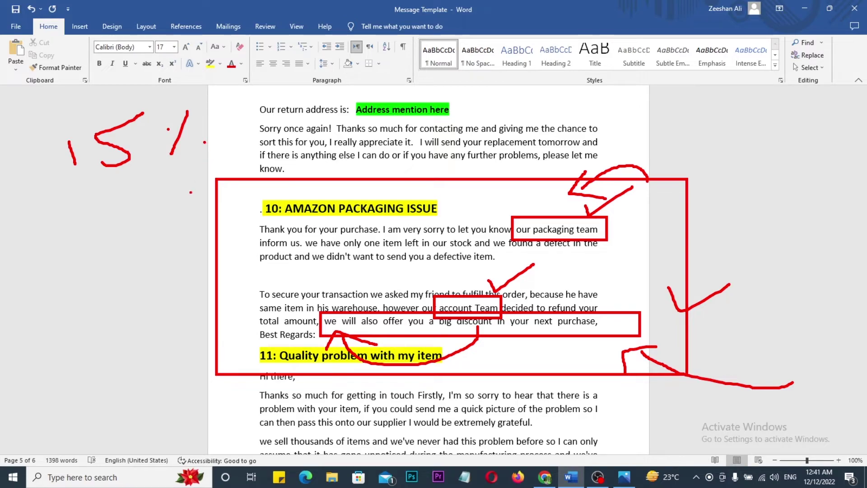
{"action": "mouse_move", "coordinate": [115, 210]}
{"action": "left_mouse_down"}
{"action": "mouse_move", "coordinate": [56, 181]}
{"action": "mouse_move", "coordinate": [131, 94]}
{"action": "mouse_move", "coordinate": [205, 149]}
{"action": "mouse_move", "coordinate": [113, 191]}
{"action": "mouse_move", "coordinate": [127, 241]}
{"action": "mouse_move", "coordinate": [242, 280]}
{"action": "mouse_move", "coordinate": [225, 294]}
{"action": "left_mouse_up"}
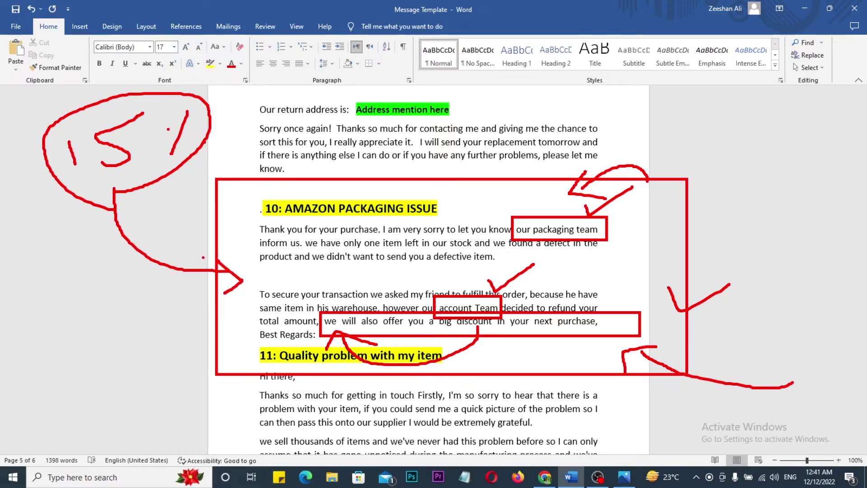
{"action": "mouse_move", "coordinate": [162, 262]}
{"action": "left_mouse_down"}
{"action": "mouse_move", "coordinate": [370, 159]}
{"action": "mouse_move", "coordinate": [804, 307]}
{"action": "mouse_move", "coordinate": [296, 451]}
{"action": "mouse_move", "coordinate": [162, 261]}
{"action": "left_mouse_up"}
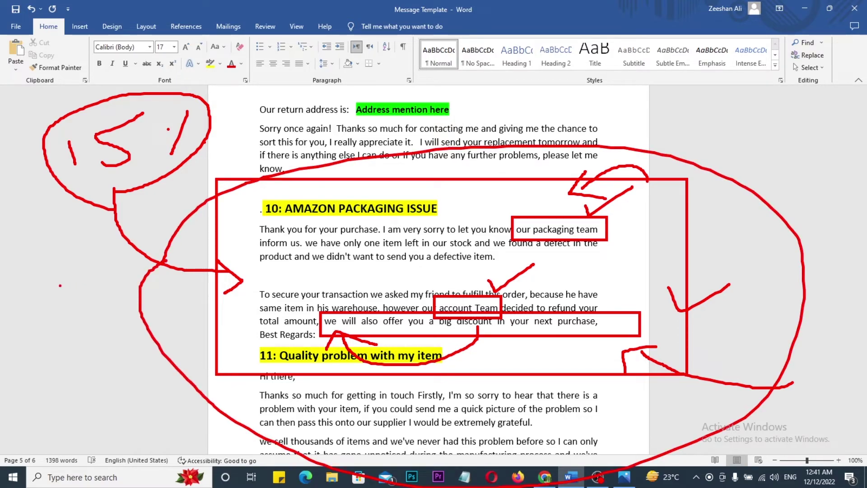
{"action": "left_click_drag", "start_coordinate": [53, 289], "coordinate": [101, 270]}
{"action": "mouse_move", "coordinate": [82, 163]}
{"action": "left_mouse_down"}
{"action": "mouse_move", "coordinate": [50, 409]}
{"action": "mouse_move", "coordinate": [141, 396]}
{"action": "mouse_move", "coordinate": [162, 408]}
{"action": "left_mouse_up"}
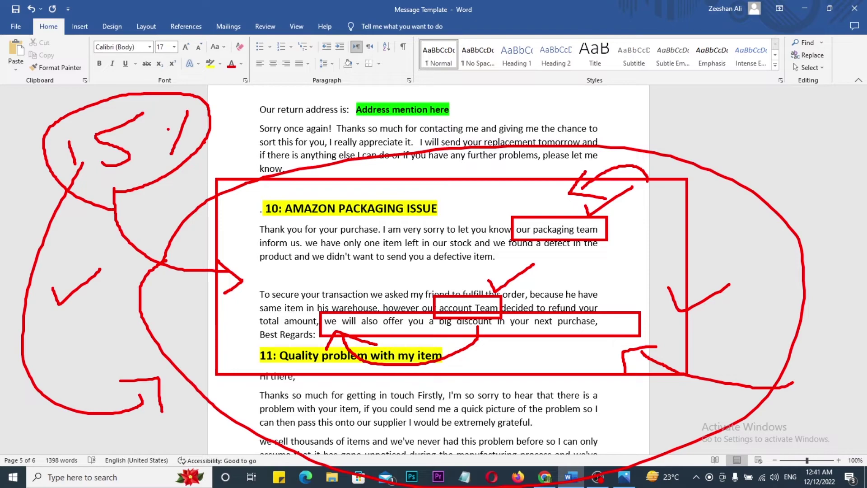
{"action": "left_click_drag", "start_coordinate": [703, 99], "coordinate": [710, 132]}
{"action": "left_click_drag", "start_coordinate": [748, 100], "coordinate": [782, 97]}
{"action": "left_click_drag", "start_coordinate": [844, 113], "coordinate": [810, 166]}
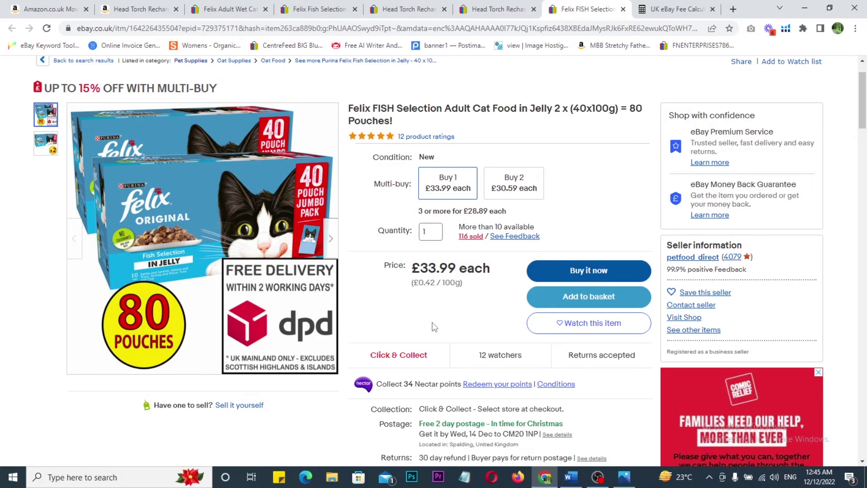
Tick the video request notes in Sticky Notes on the desktop and return to the eBay listing in Chrome
{"action": "key", "text": "super+d"}
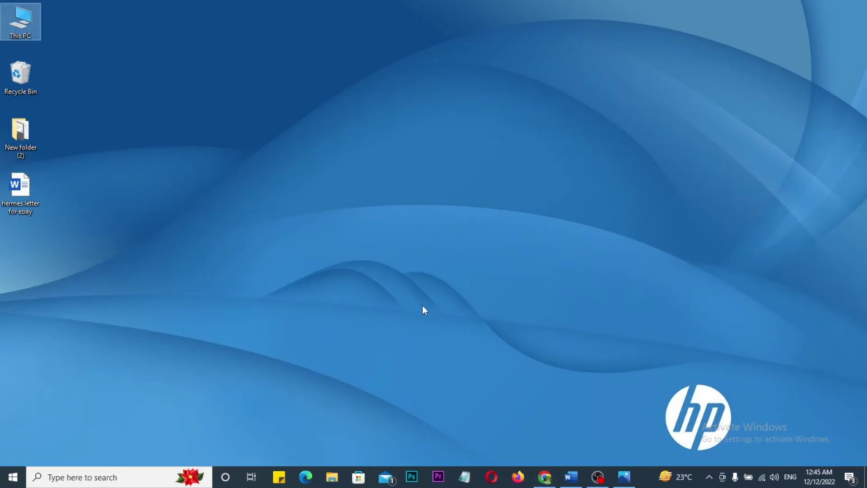
{"action": "left_click", "coordinate": [277, 479]}
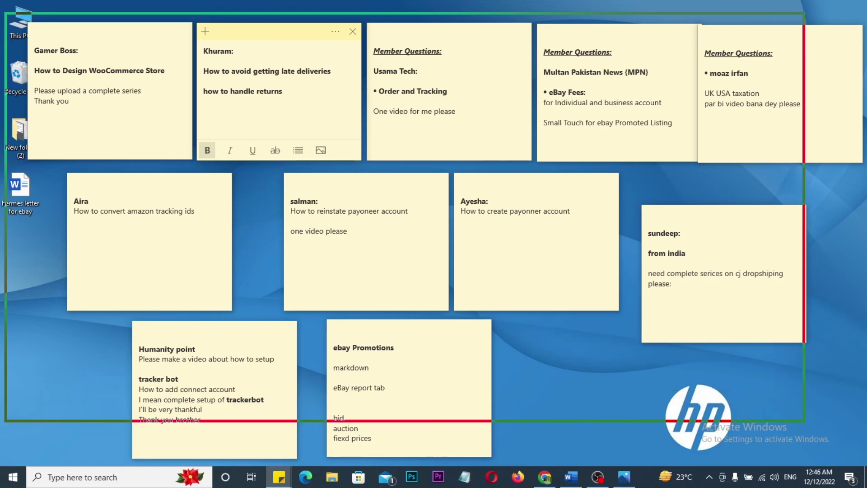
{"action": "left_click_drag", "start_coordinate": [204, 86], "coordinate": [293, 56]}
{"action": "mouse_move", "coordinate": [426, 83]}
{"action": "left_mouse_down"}
{"action": "mouse_move", "coordinate": [435, 111]}
{"action": "mouse_move", "coordinate": [537, 49]}
{"action": "left_mouse_up"}
{"action": "left_click_drag", "start_coordinate": [613, 93], "coordinate": [694, 68]}
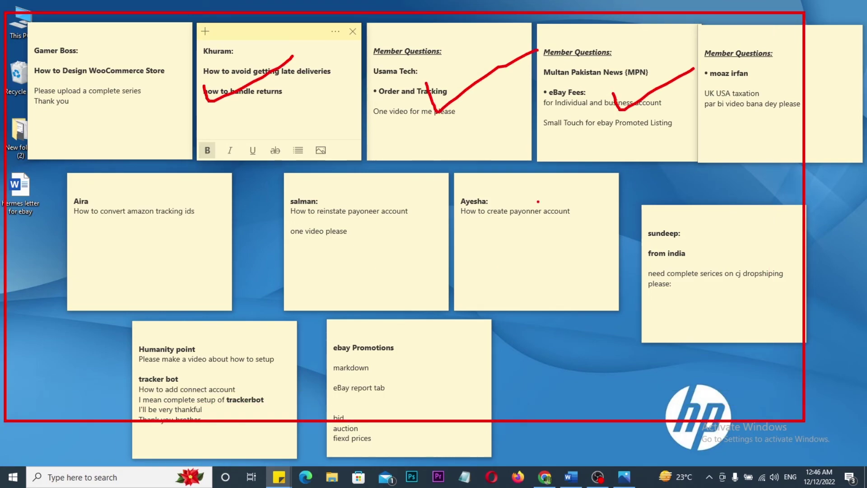
{"action": "left_click_drag", "start_coordinate": [534, 189], "coordinate": [617, 179]}
{"action": "mouse_move", "coordinate": [358, 231]}
{"action": "left_mouse_down"}
{"action": "mouse_move", "coordinate": [393, 245]}
{"action": "mouse_move", "coordinate": [429, 202]}
{"action": "left_mouse_up"}
{"action": "left_click_drag", "start_coordinate": [166, 215], "coordinate": [213, 176]}
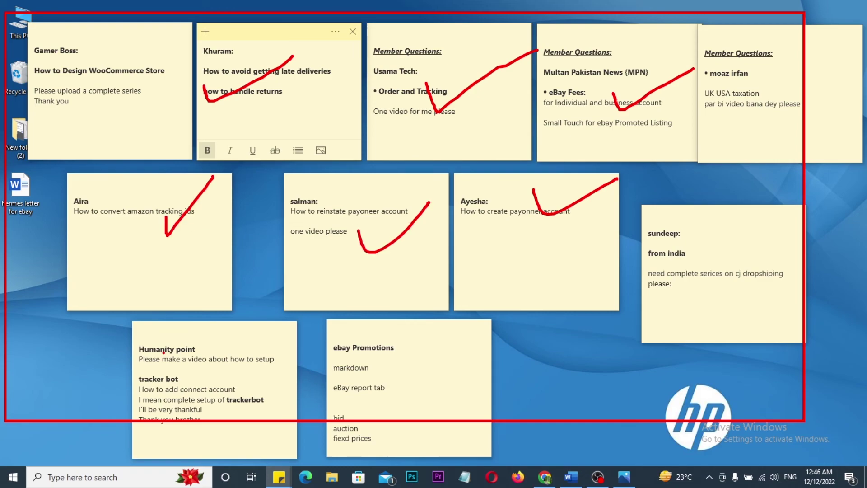
{"action": "left_click_drag", "start_coordinate": [160, 355], "coordinate": [220, 326]}
{"action": "left_click_drag", "start_coordinate": [370, 381], "coordinate": [458, 344]}
{"action": "key", "text": "Escape"}
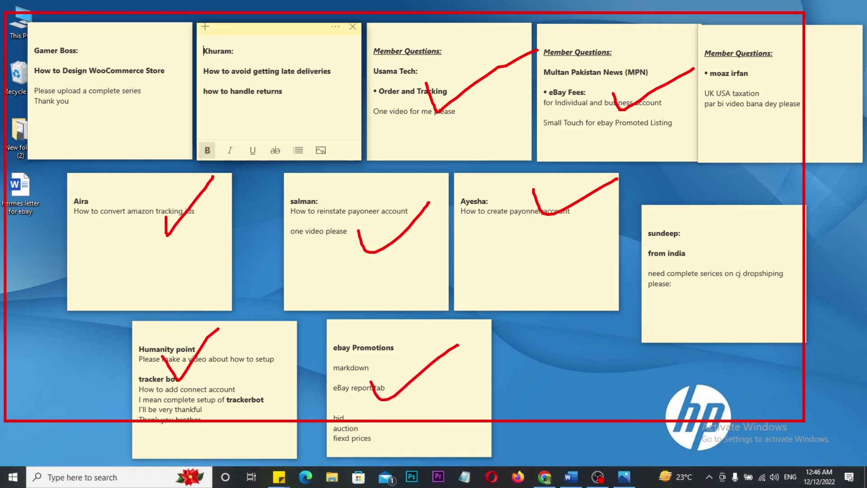
{"action": "left_click", "coordinate": [545, 477]}
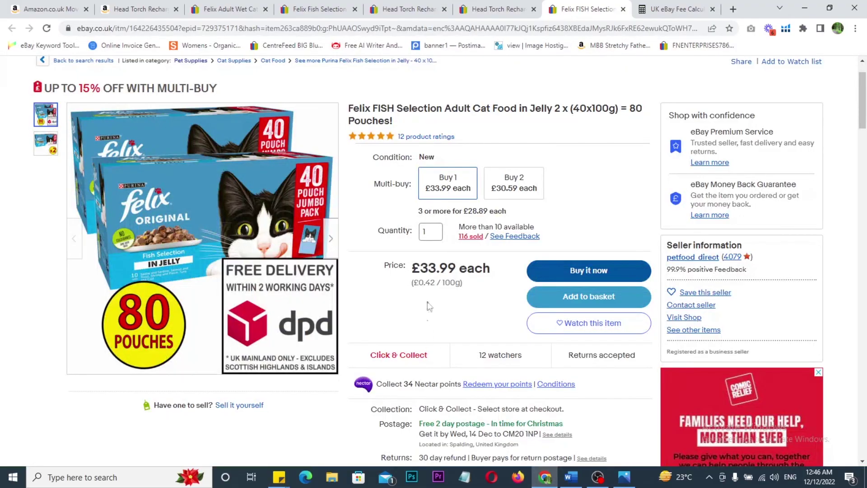